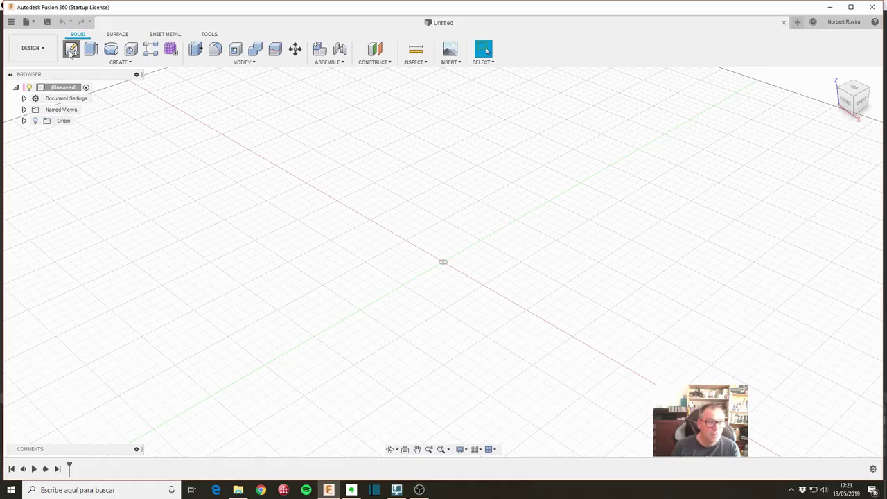
# On a ground-plane sketch, draw a semicircular 3-point arc from the origin along the x-axis.
pyautogui.click(70, 48)
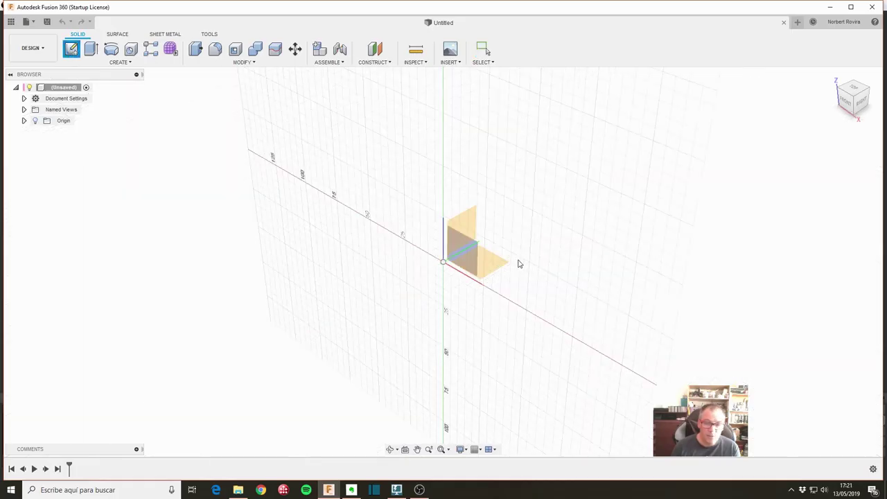
pyautogui.click(514, 260)
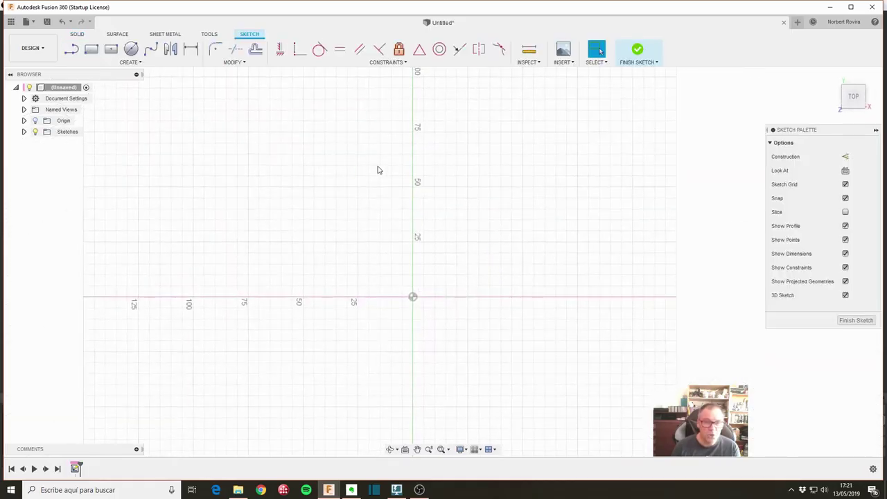
pyautogui.press('s')
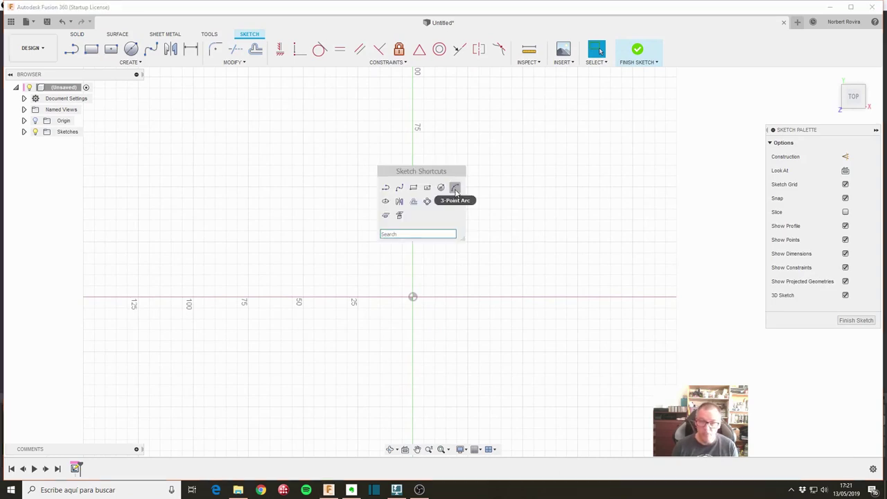
pyautogui.click(443, 186)
pyautogui.click(413, 297)
pyautogui.click(577, 297)
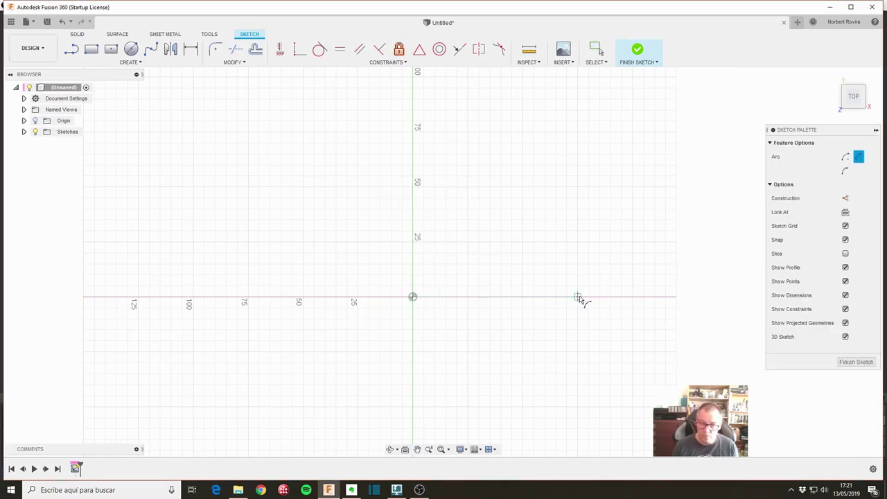
pyautogui.click(496, 244)
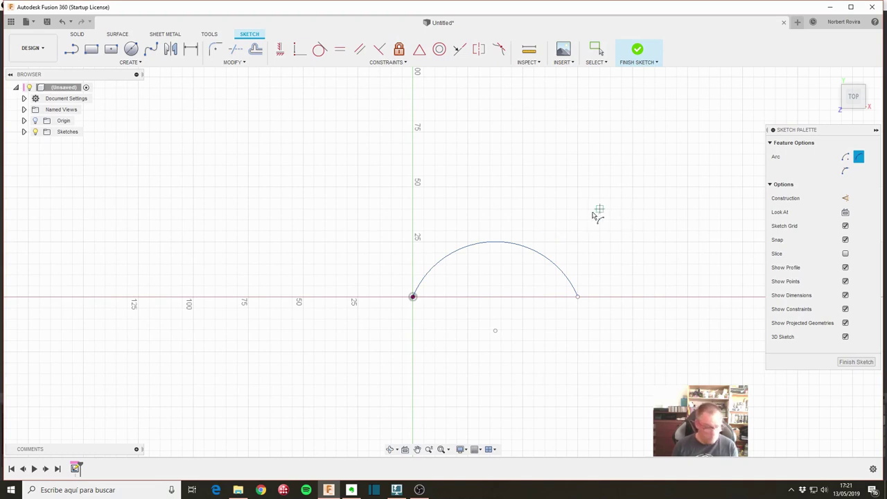
pyautogui.press('Escape')
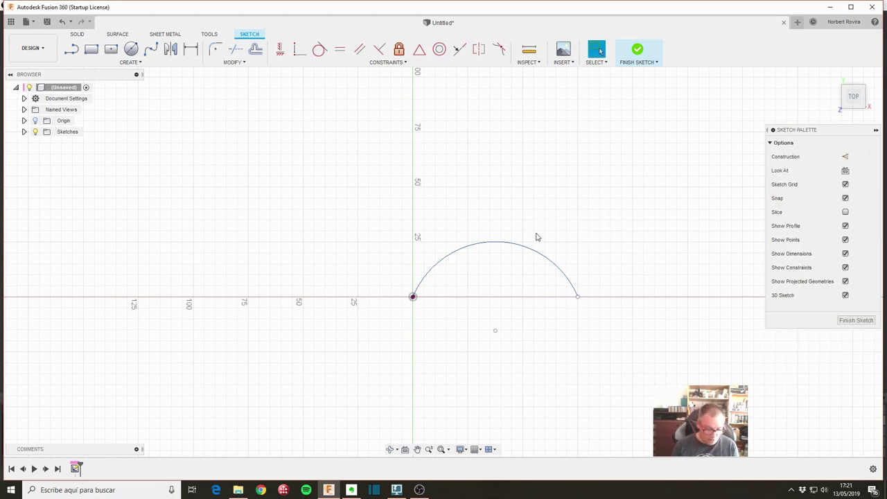
# Offset the arc 15 mm outward.
pyautogui.press('s')
pyautogui.click(574, 262)
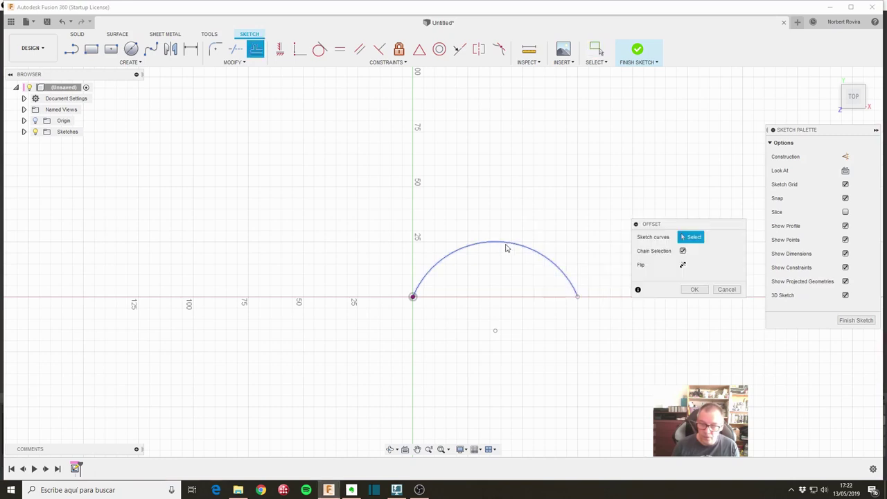
pyautogui.click(506, 249)
pyautogui.moveTo(508, 240); pyautogui.dragTo(511, 208)
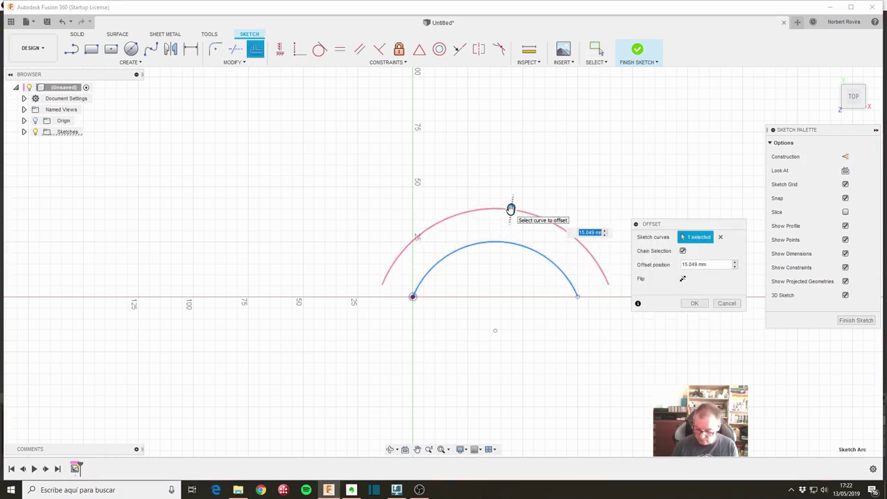
pyautogui.write('15')
pyautogui.press('Return')
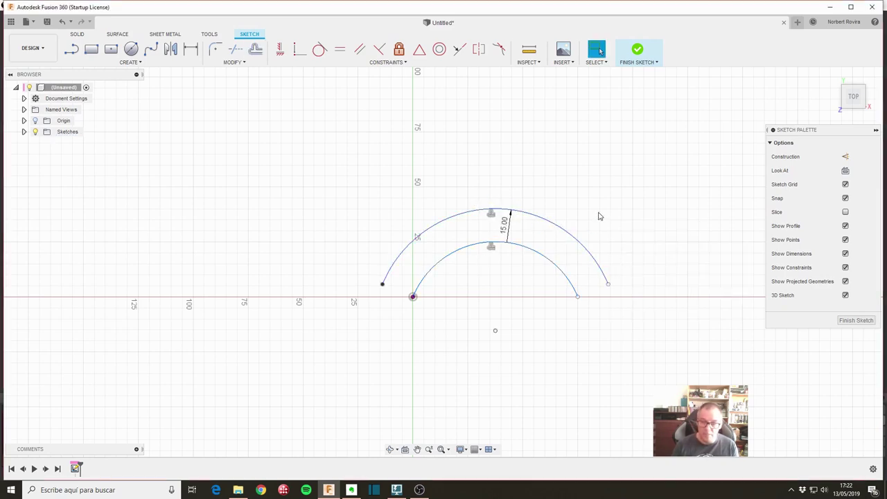
pyautogui.moveTo(599, 217); pyautogui.dragTo(587, 212, button='middle')
# Close both ends of the arc band with vertical lines up to the outer arc.
pyautogui.press('s')
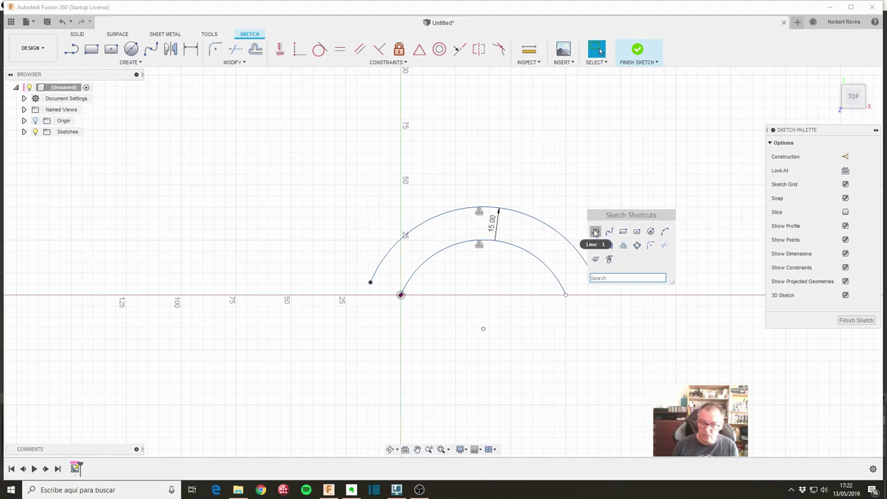
pyautogui.click(596, 232)
pyautogui.click(401, 294)
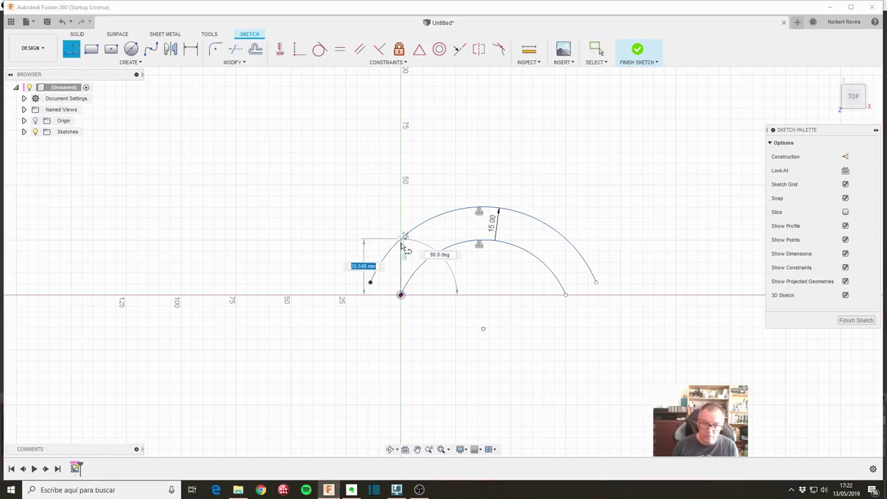
pyautogui.doubleClick(401, 241)
pyautogui.click(565, 295)
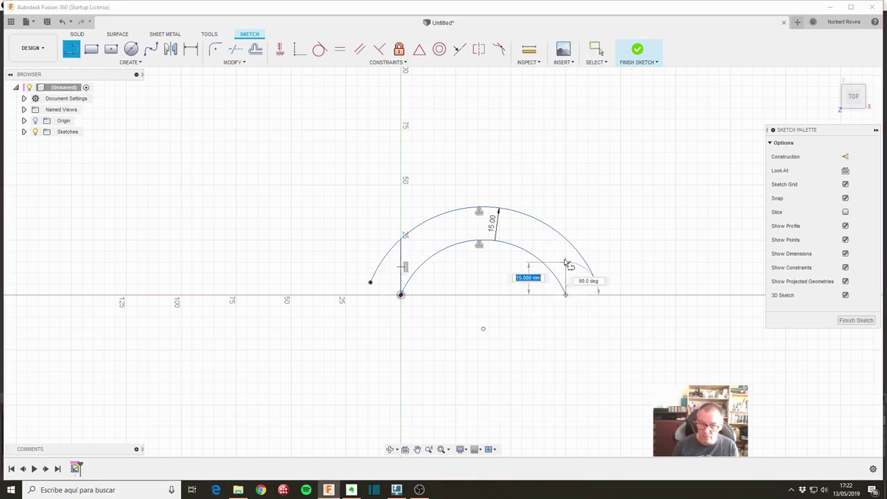
pyautogui.click(566, 240)
pyautogui.press('Escape')
pyautogui.click(524, 235)
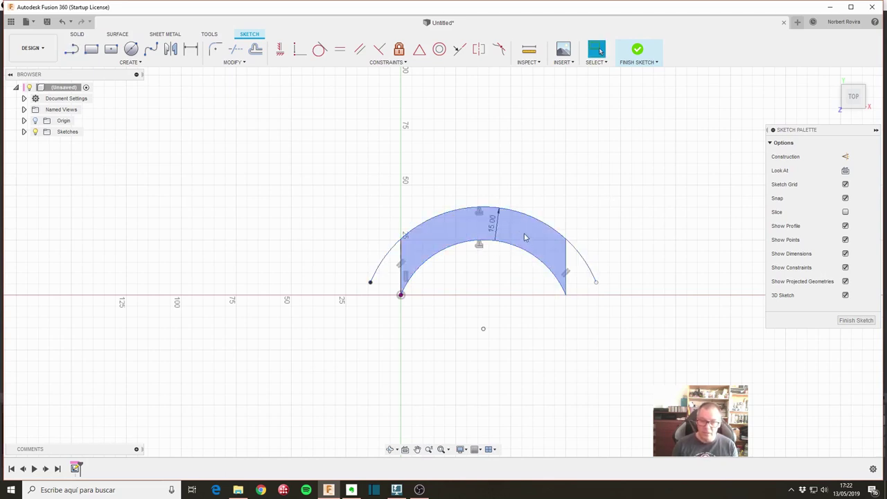
pyautogui.click(612, 282)
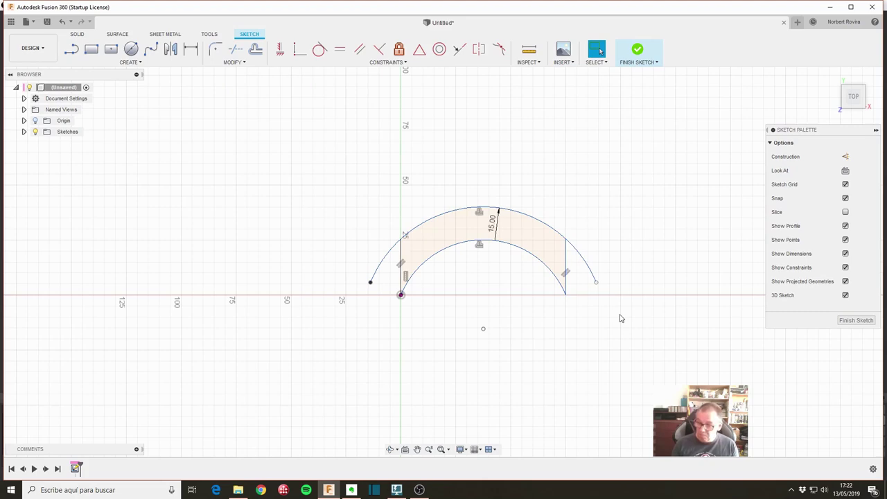
# Finish the sketch and extrude the band upward as a new body.
pyautogui.click(843, 319)
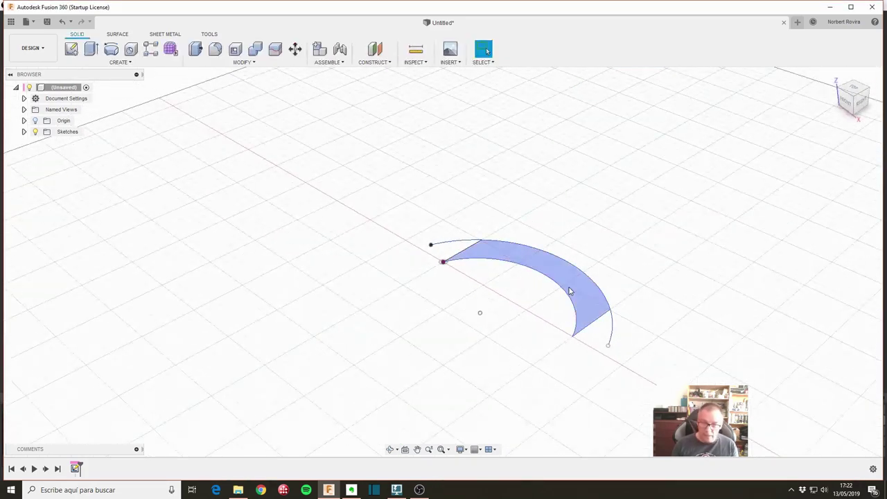
pyautogui.press('e')
pyautogui.click(548, 261)
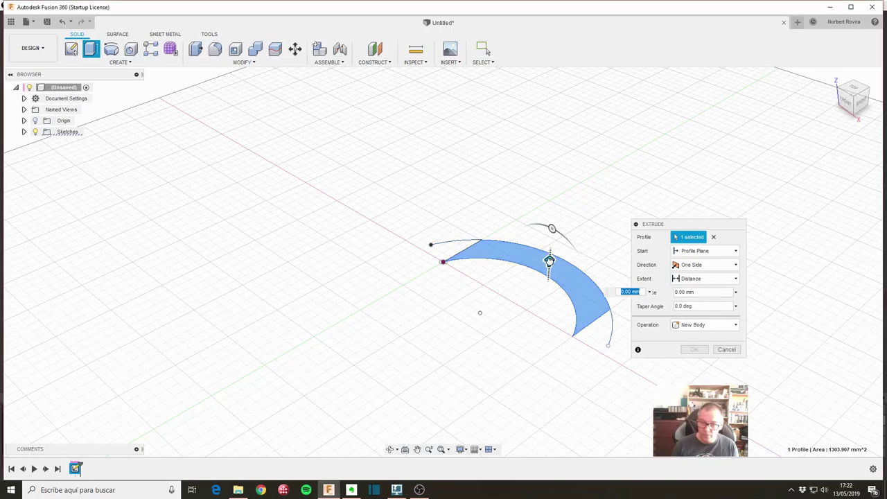
pyautogui.moveTo(548, 259); pyautogui.dragTo(545, 206)
pyautogui.press('Return')
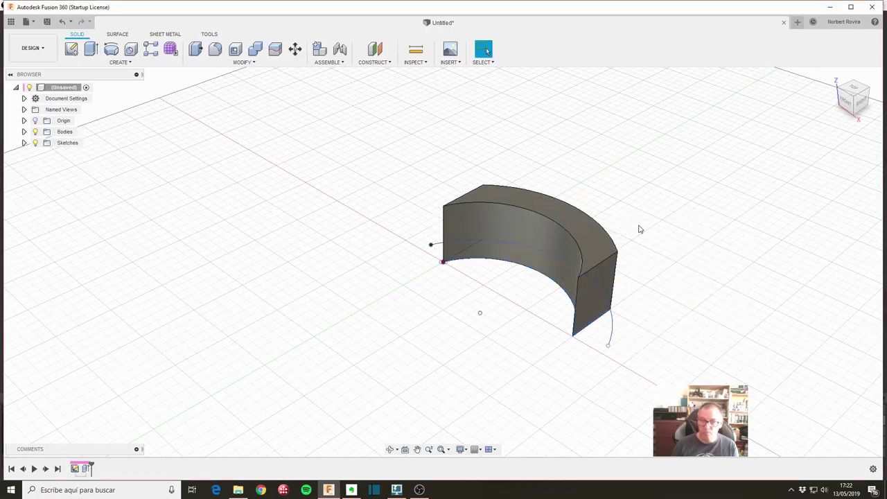
pyautogui.moveTo(629, 238)
pyautogui.keyDown('shift'); pyautogui.mouseDown(button='middle')
pyautogui.moveTo(647, 198)
pyautogui.moveTo(564, 337)
pyautogui.moveTo(558, 328)
pyautogui.mouseUp(button='middle'); pyautogui.keyUp('shift')
# Change the arc offset dimension to 25 mm and update the wall.
pyautogui.doubleClick(75, 468)
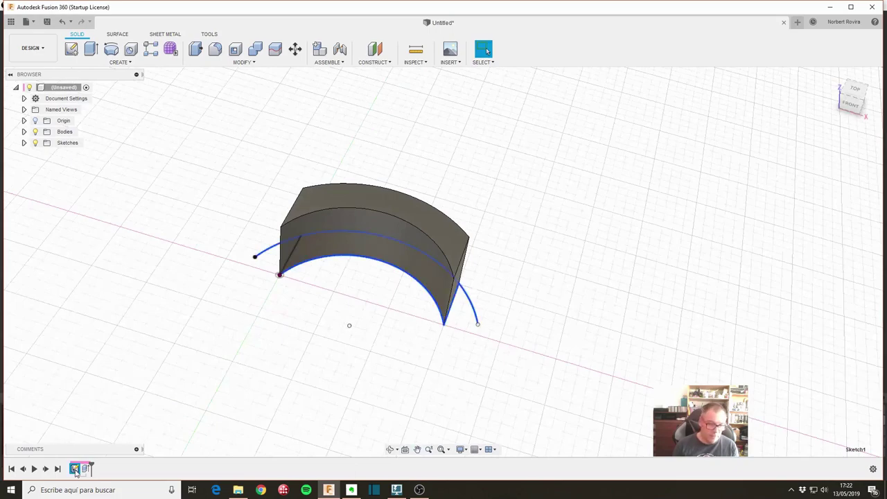
pyautogui.doubleClick(395, 269)
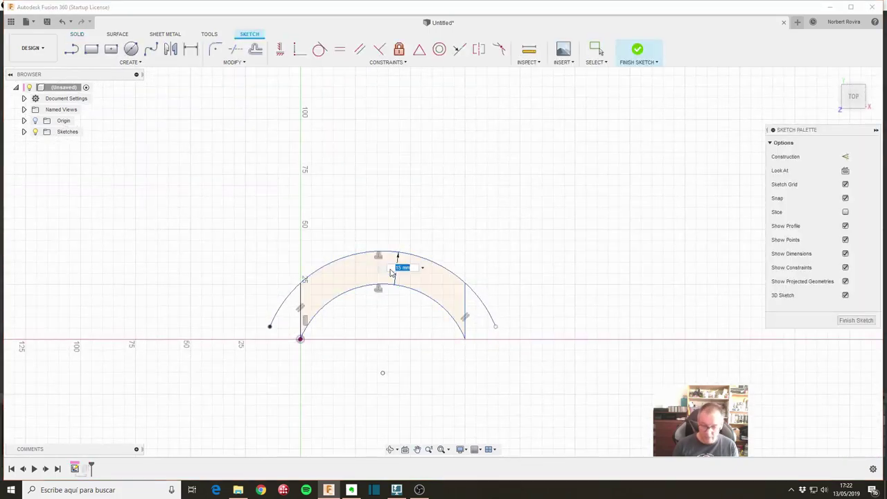
pyautogui.write('25')
pyautogui.press('Return')
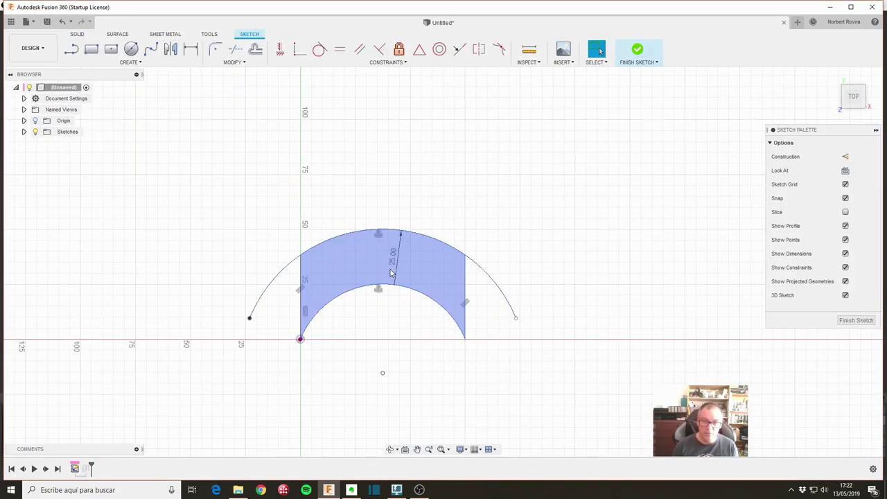
pyautogui.click(856, 320)
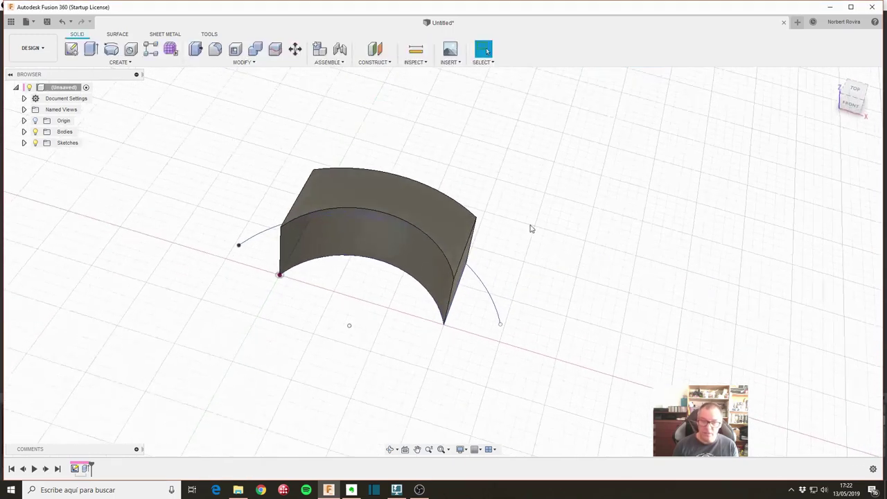
pyautogui.keyDown('shift'); pyautogui.moveTo(528, 228); pyautogui.dragTo(537, 253, button='middle'); pyautogui.keyUp('shift')
pyautogui.press('Escape')
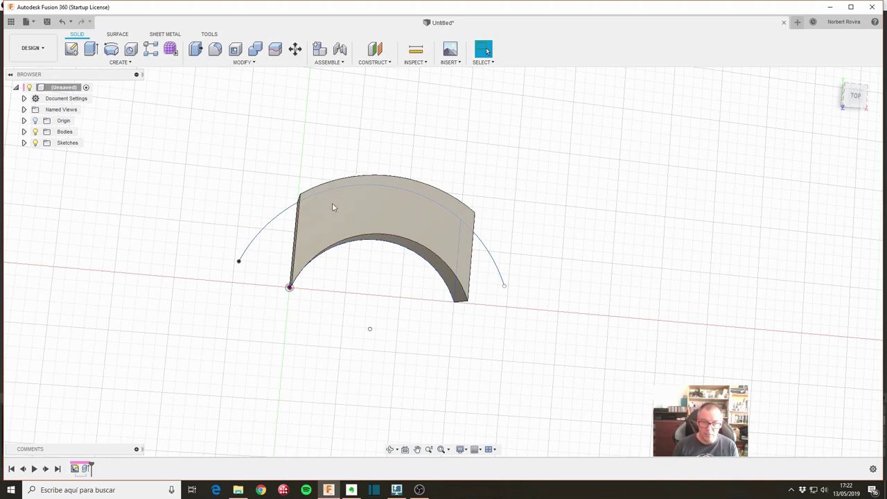
# Re-edit the arc sketch, changing the offset to 50 mm and then 20 mm.
pyautogui.doubleClick(75, 468)
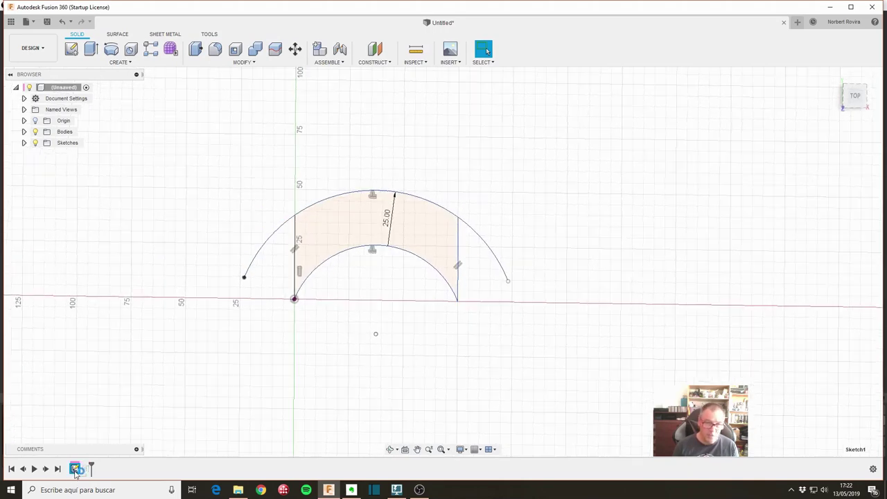
pyautogui.moveTo(424, 312); pyautogui.dragTo(428, 317, button='middle')
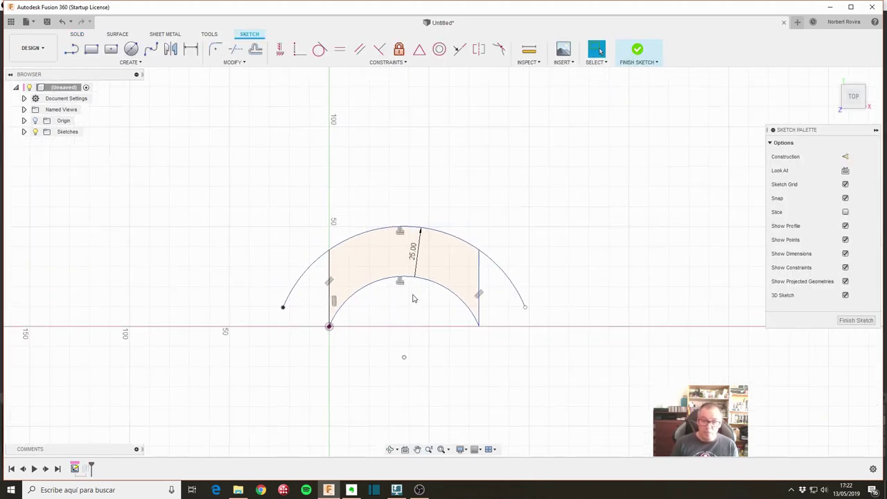
pyautogui.doubleClick(416, 254)
pyautogui.write('50')
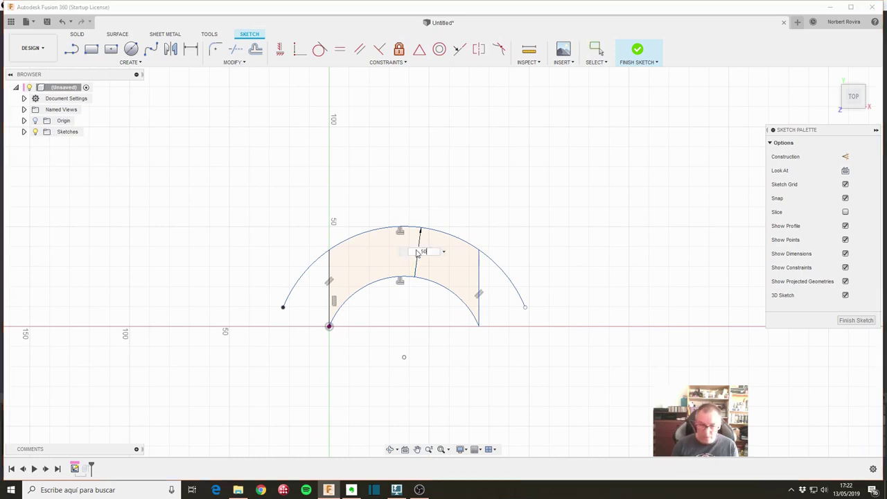
pyautogui.press('Return')
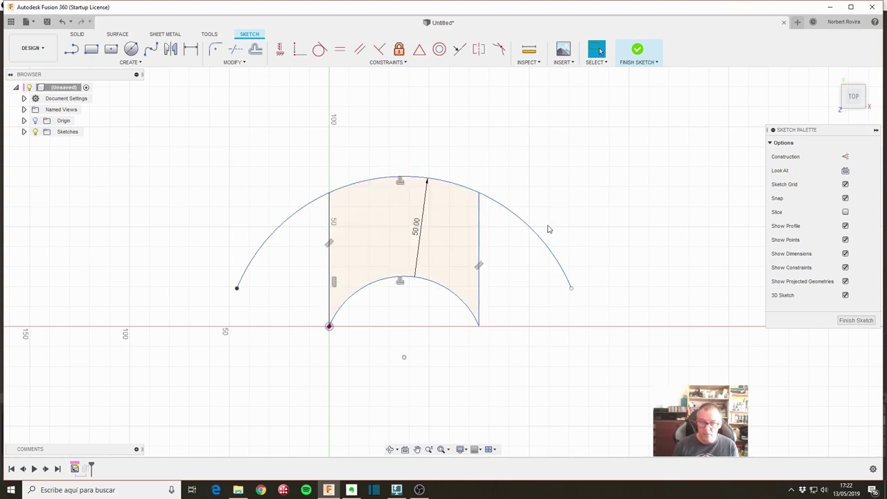
pyautogui.doubleClick(415, 227)
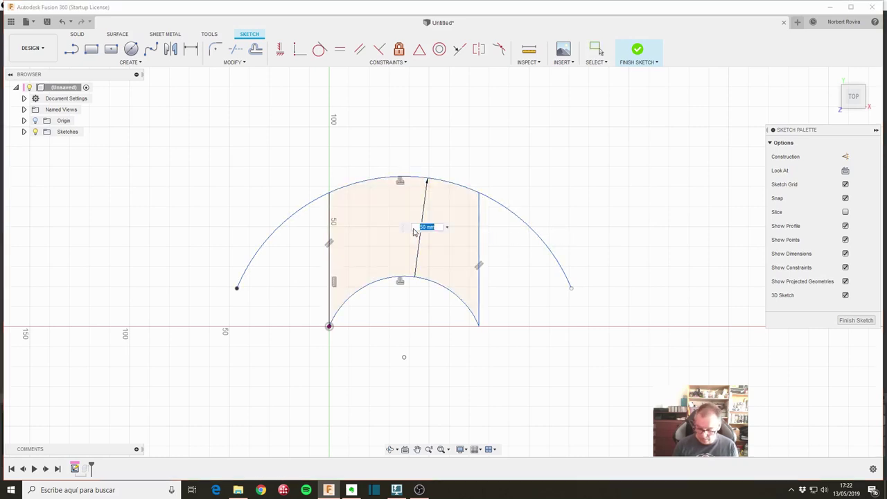
pyautogui.write('20')
pyautogui.press('Return')
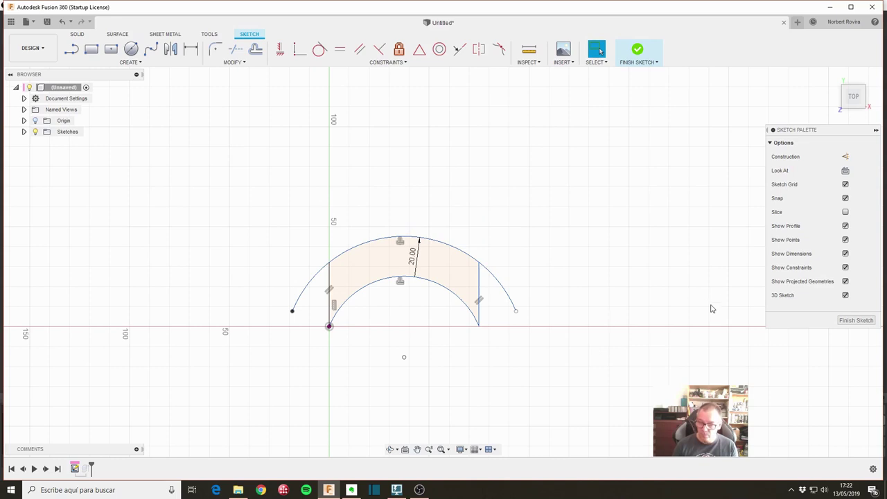
pyautogui.keyDown('shift'); pyautogui.moveTo(471, 360); pyautogui.dragTo(476, 351, button='middle'); pyautogui.keyUp('shift')
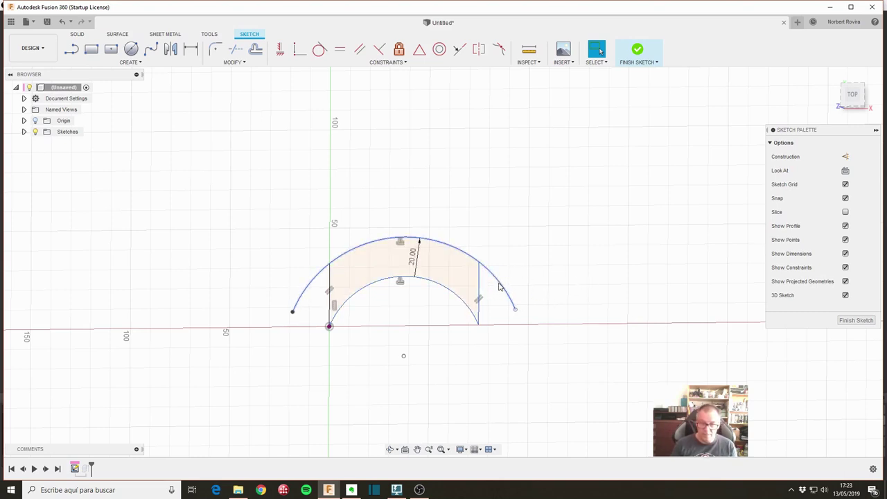
# Trim the outer arc's right and left overhangs to leave a closed band.
pyautogui.press('s')
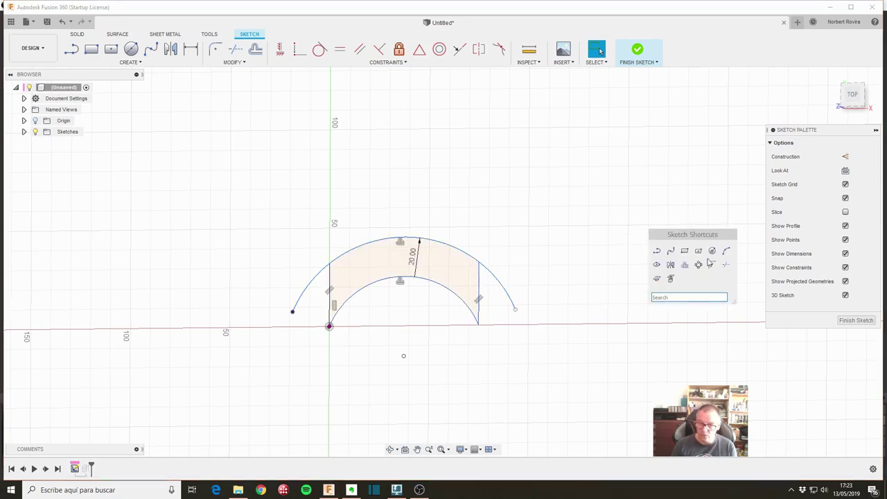
pyautogui.click(725, 264)
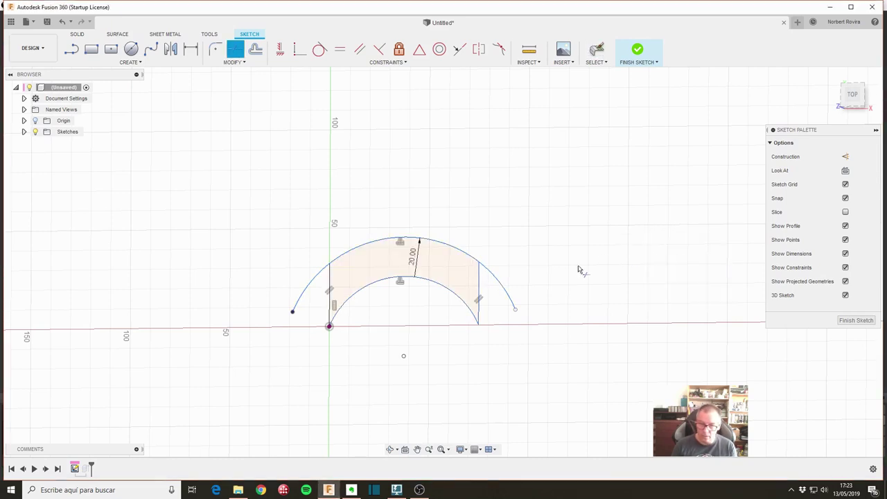
pyautogui.click(511, 299)
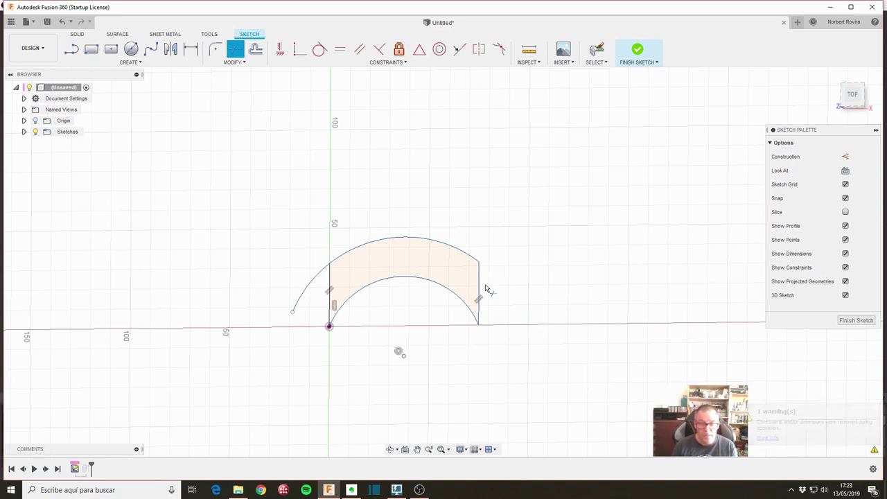
pyautogui.click(323, 271)
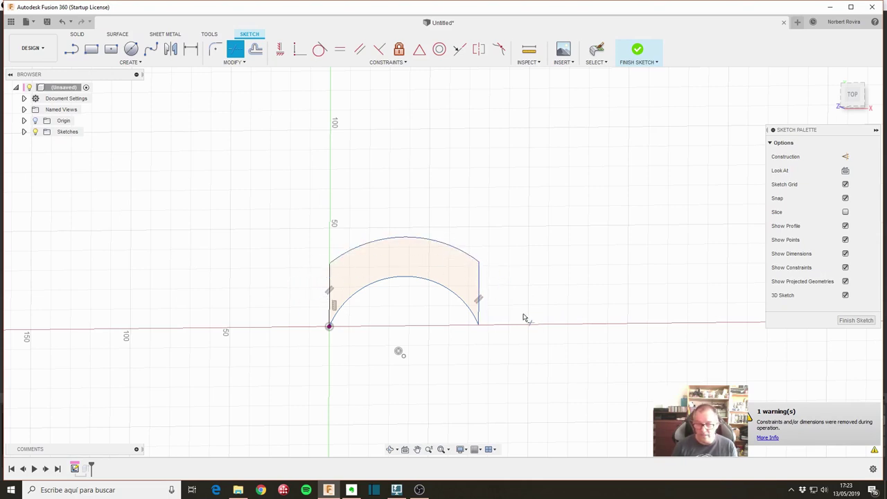
pyautogui.press('Escape')
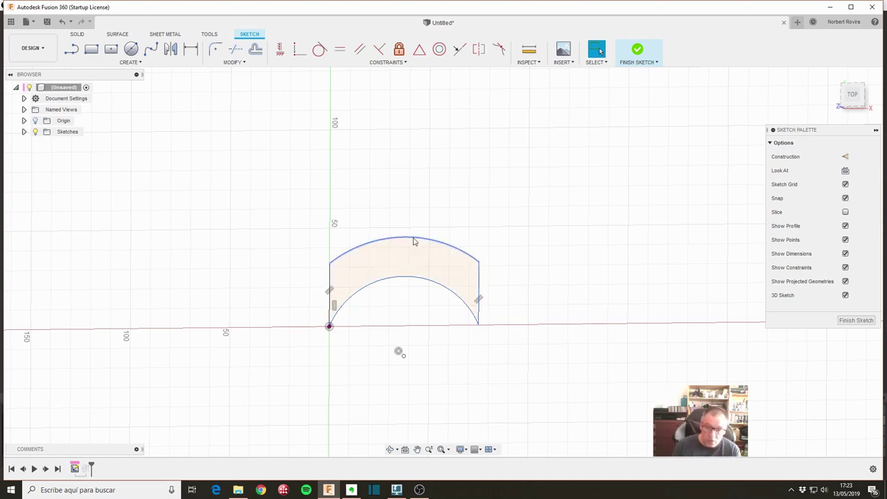
# Drag the top arc up and down, undo the last move, and show the undo history.
pyautogui.moveTo(414, 241)
pyautogui.mouseDown()
pyautogui.moveTo(405, 197)
pyautogui.moveTo(409, 277)
pyautogui.moveTo(413, 217)
pyautogui.moveTo(413, 268)
pyautogui.moveTo(411, 246)
pyautogui.mouseUp()
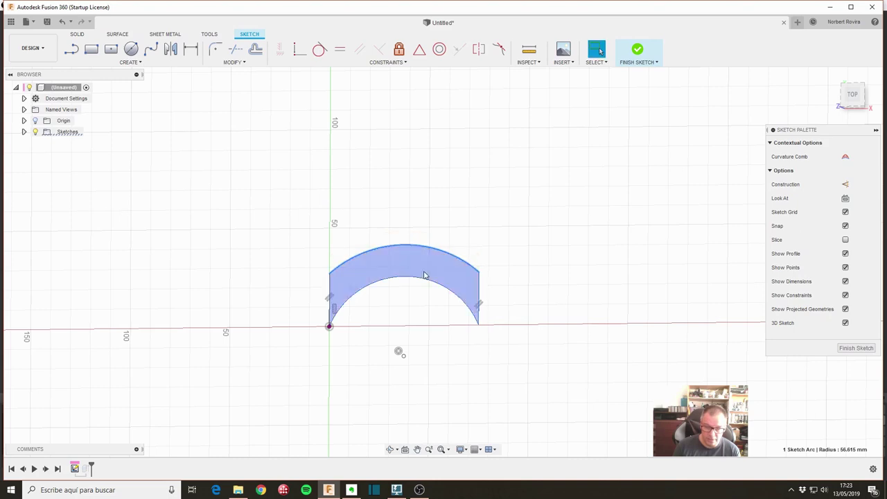
pyautogui.click(401, 352)
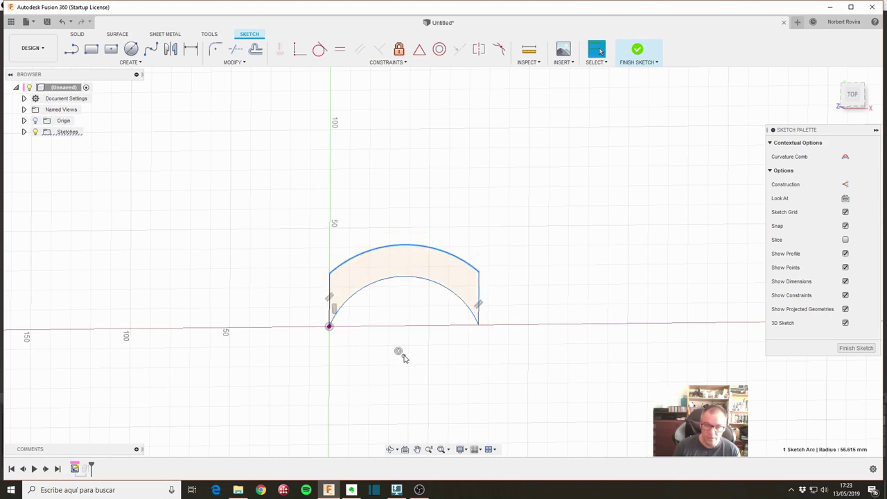
pyautogui.moveTo(406, 248); pyautogui.dragTo(438, 145)
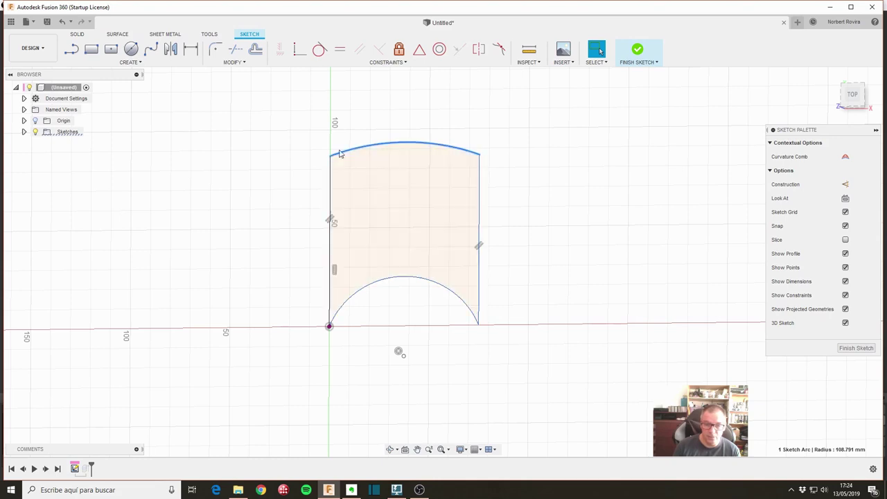
pyautogui.moveTo(415, 146); pyautogui.dragTo(443, 243)
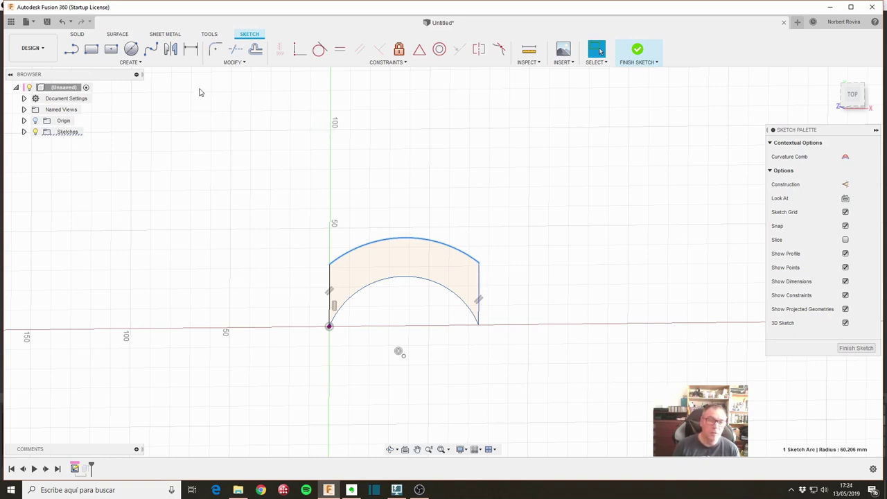
pyautogui.click(63, 23)
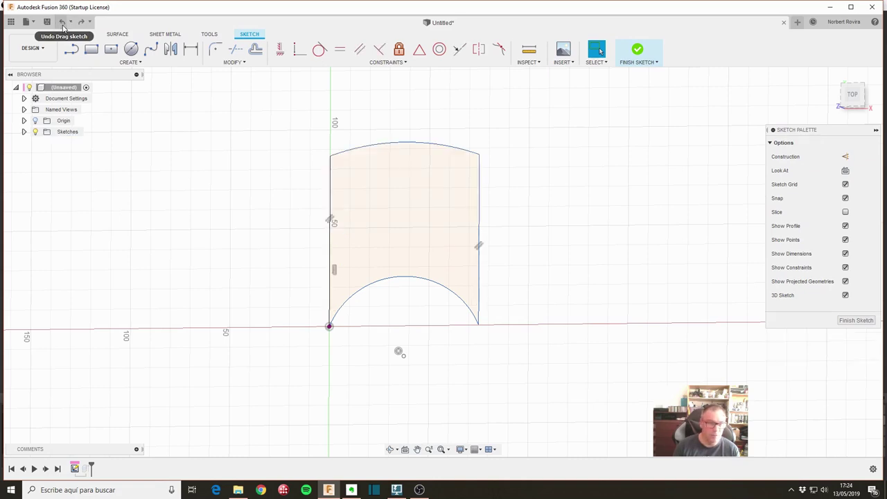
pyautogui.click(70, 23)
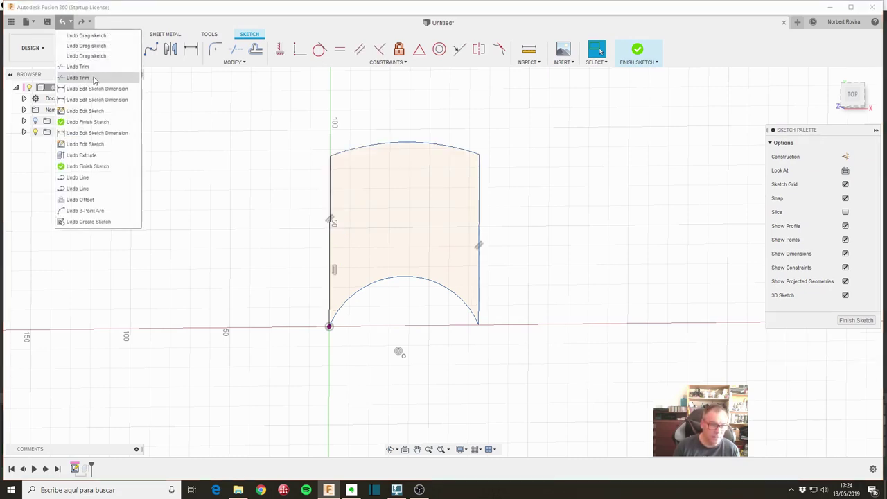
# Revert the sketch to before the trims via the undo history.
pyautogui.click(94, 78)
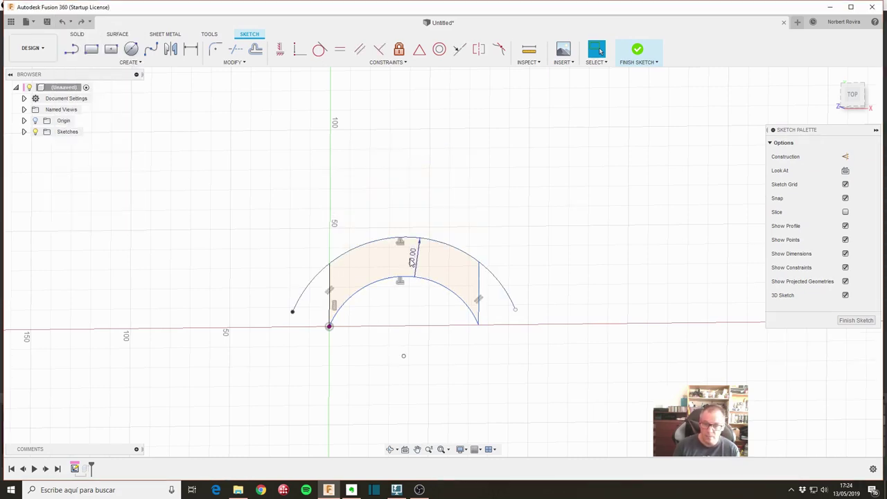
pyautogui.click(461, 267)
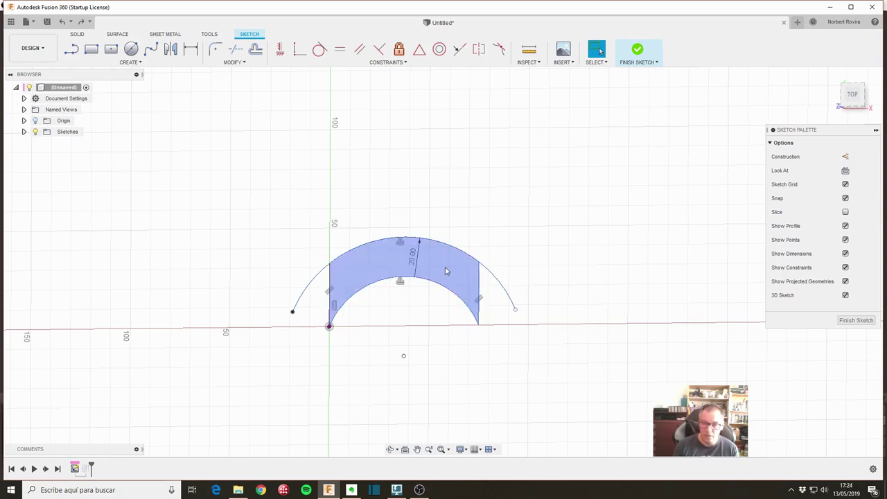
pyautogui.click(725, 212)
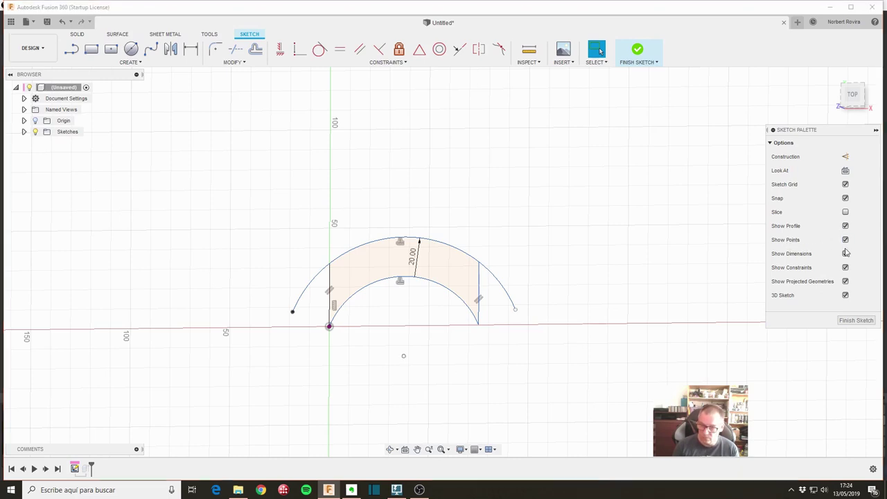
pyautogui.click(845, 254)
pyautogui.click(846, 267)
pyautogui.click(847, 268)
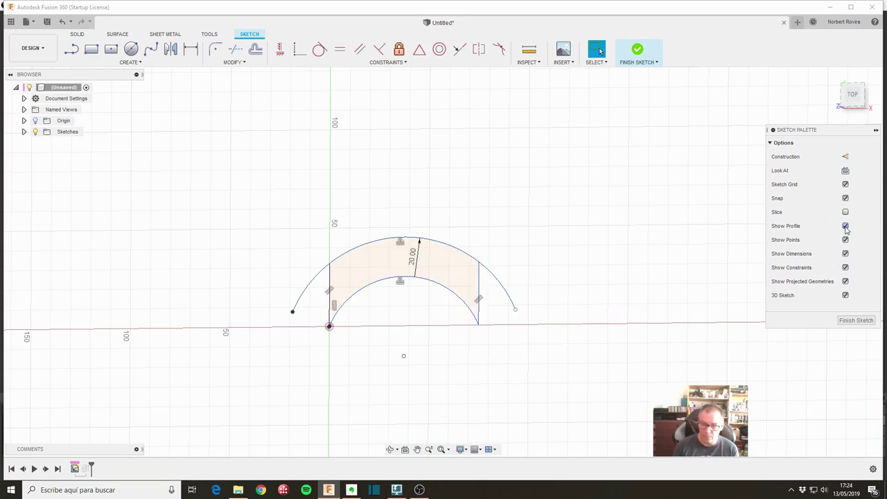
pyautogui.click(845, 253)
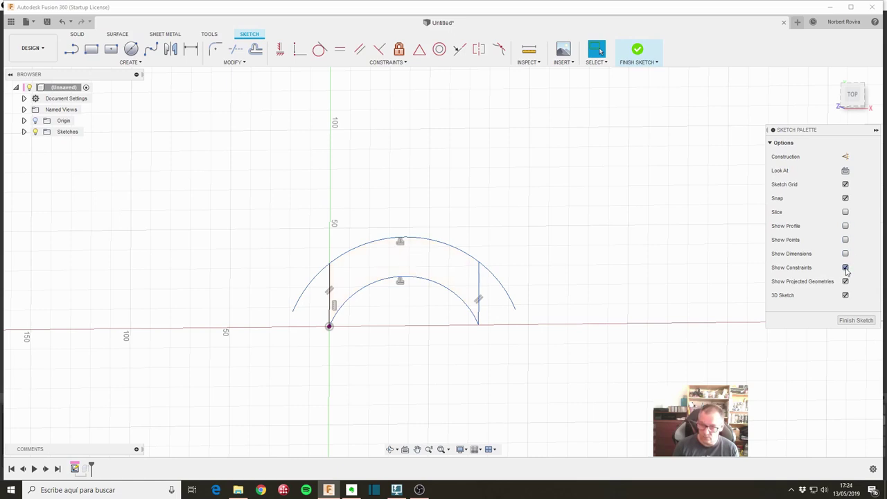
pyautogui.click(846, 267)
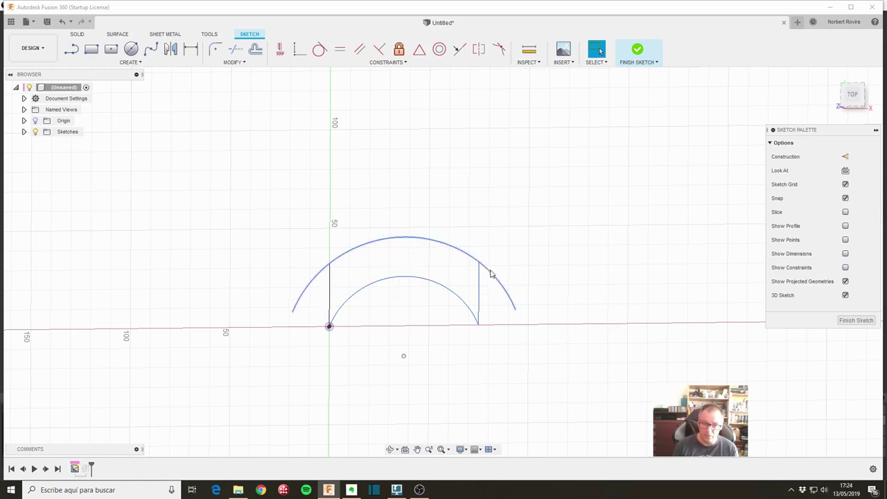
pyautogui.click(846, 225)
pyautogui.click(845, 240)
pyautogui.click(845, 254)
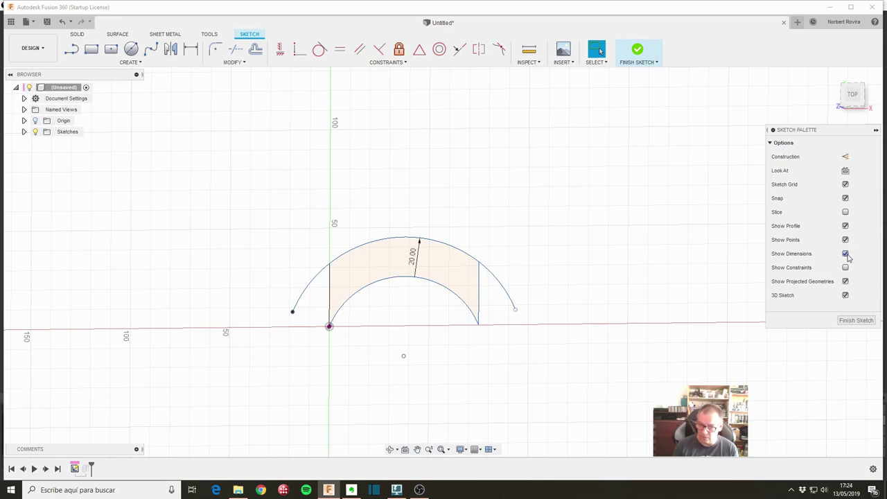
pyautogui.click(845, 267)
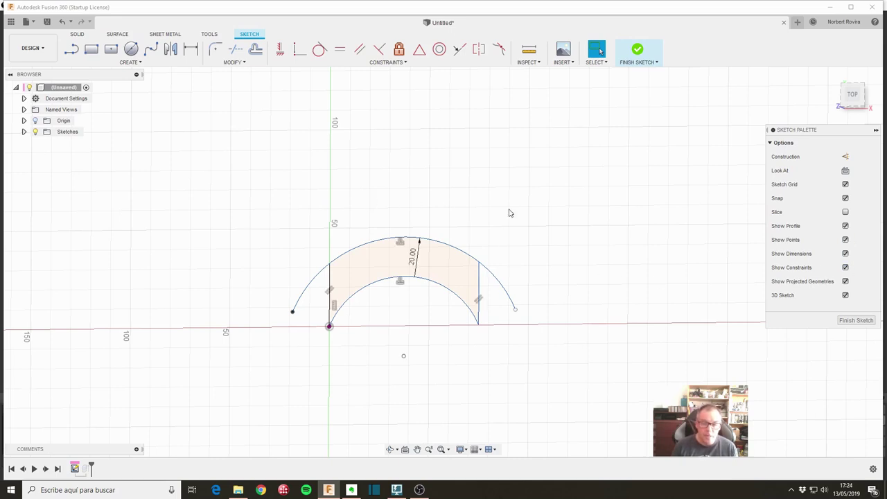
pyautogui.moveTo(509, 212); pyautogui.dragTo(494, 203, button='middle')
pyautogui.moveTo(837, 135); pyautogui.dragTo(812, 141)
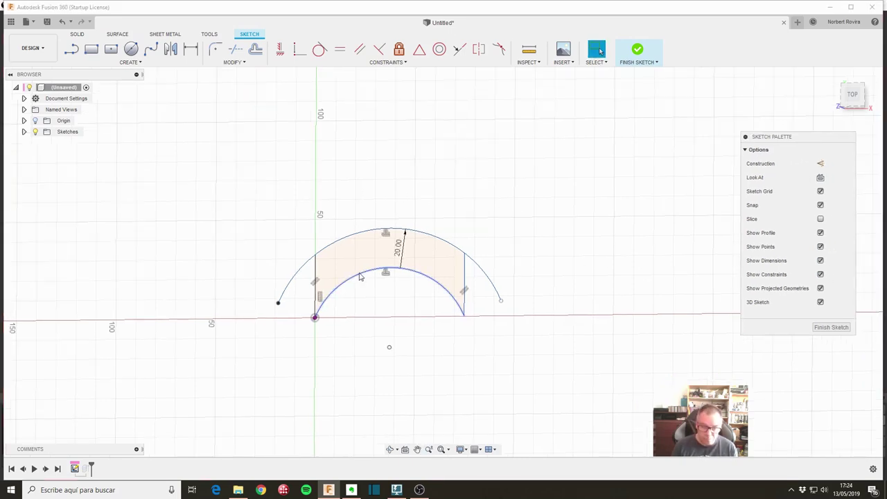
# In a new design, draw a 220 by 180 centre rectangle at the origin on the horizontal plane.
pyautogui.click(796, 23)
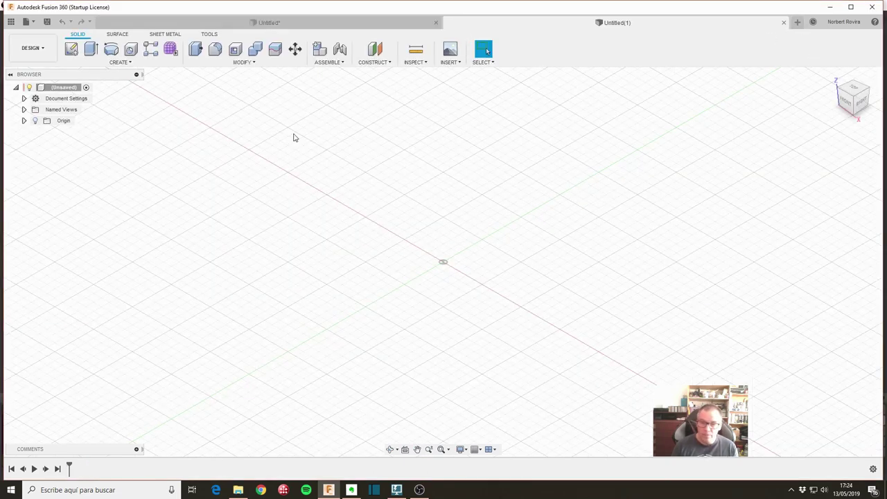
pyautogui.click(72, 49)
pyautogui.click(473, 253)
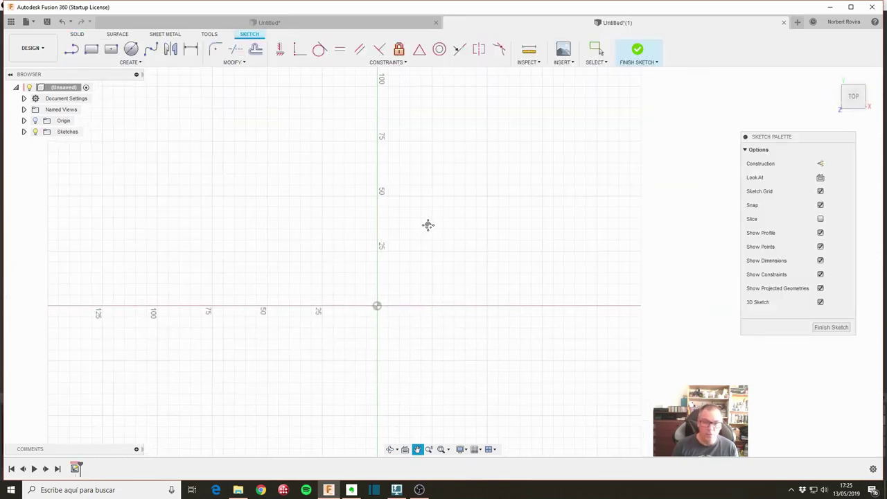
pyautogui.click(111, 49)
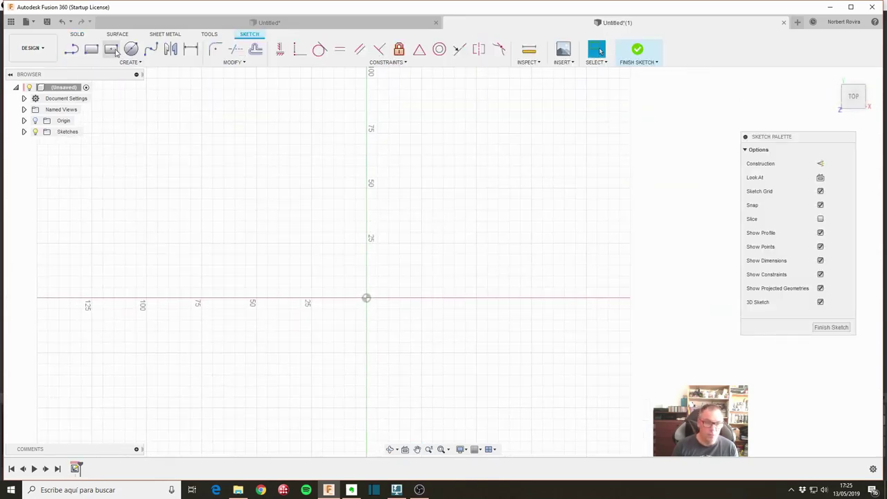
pyautogui.click(366, 298)
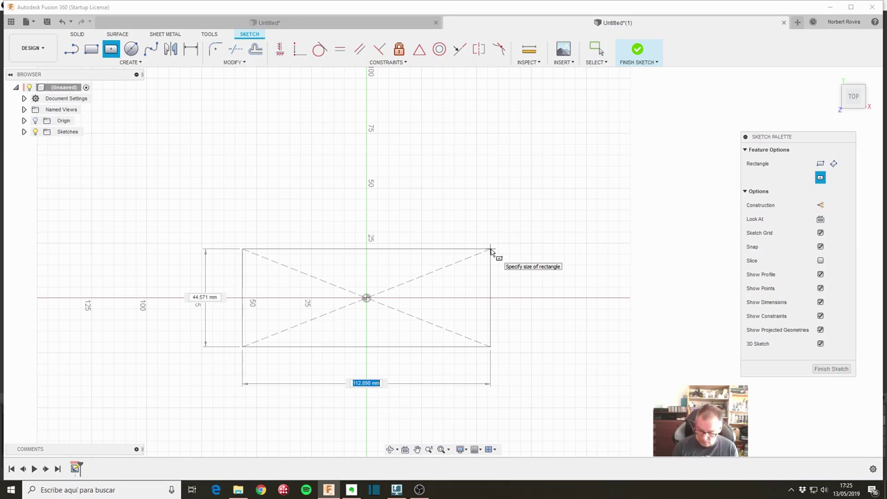
pyautogui.press('Tab')
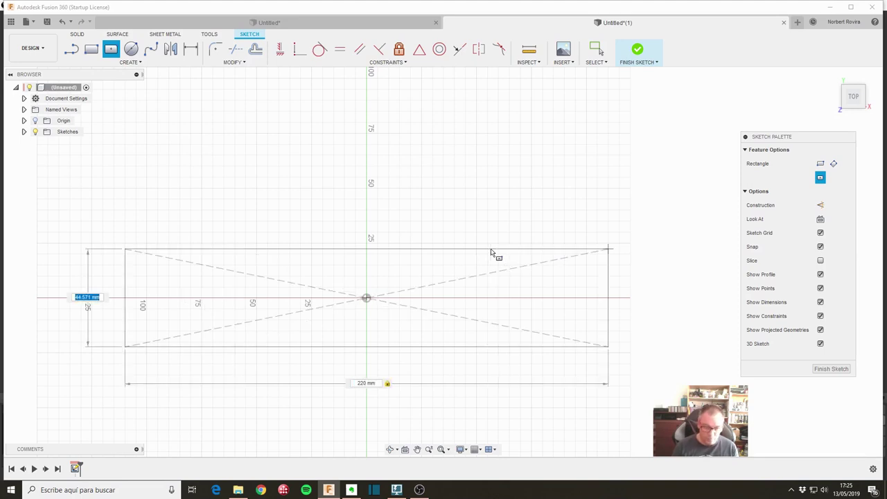
pyautogui.write('180')
pyautogui.press('Return')
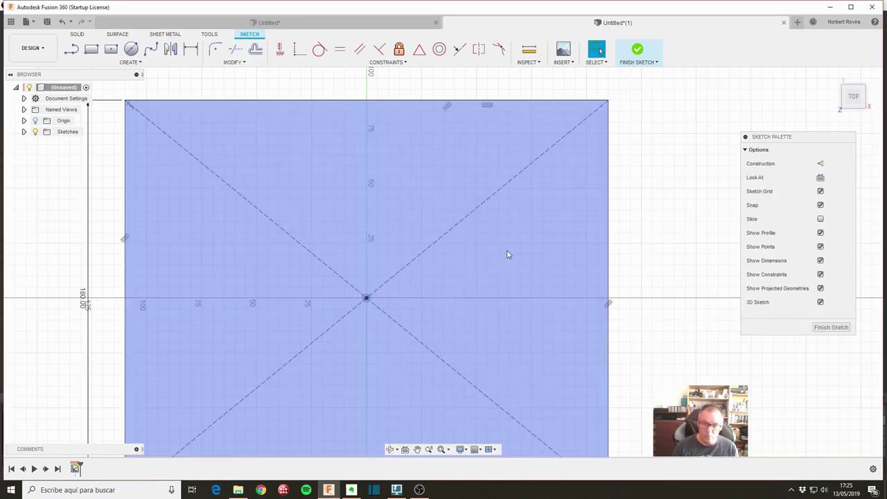
pyautogui.scroll(-2, 460, 260)
pyautogui.press('Escape')
pyautogui.scroll(-2, 578, 256)
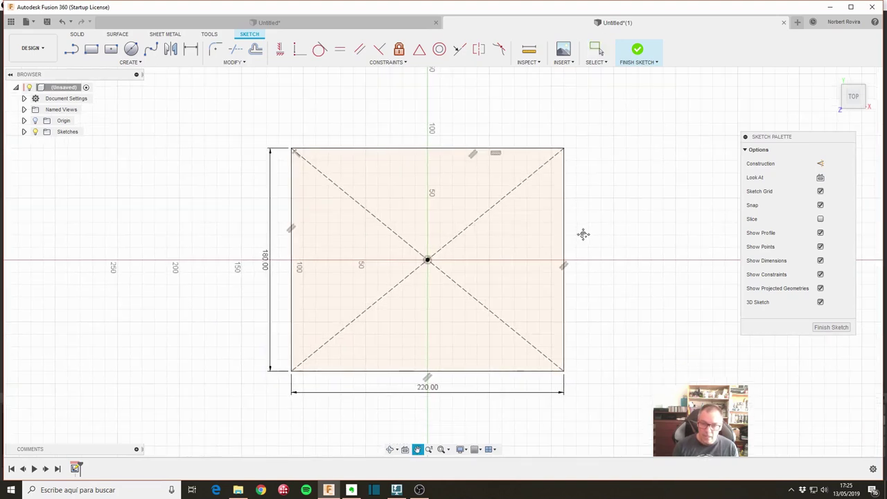
pyautogui.press('s')
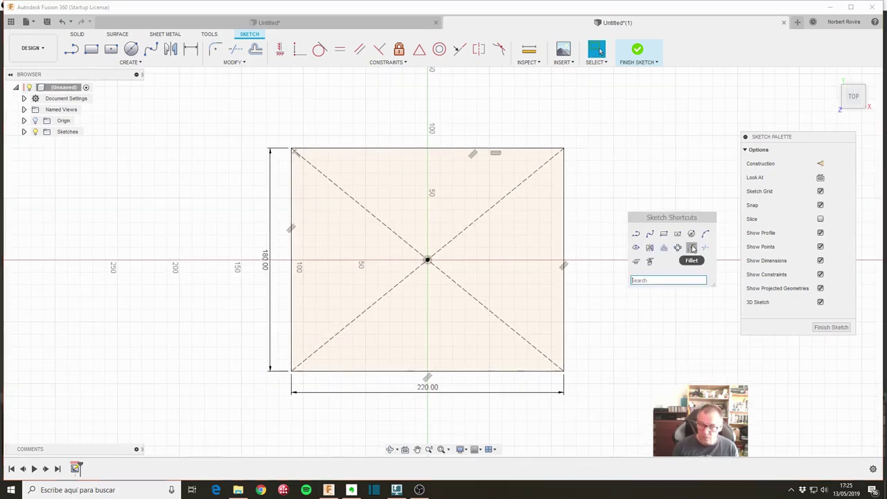
# Round all four rectangle corners with 40 mm fillets and widen it to 250 mm.
pyautogui.click(692, 248)
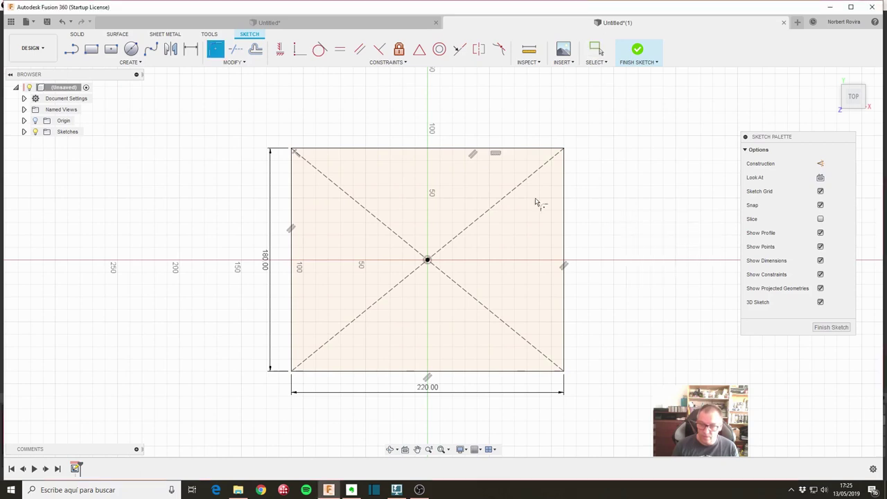
pyautogui.click(292, 200)
pyautogui.click(323, 149)
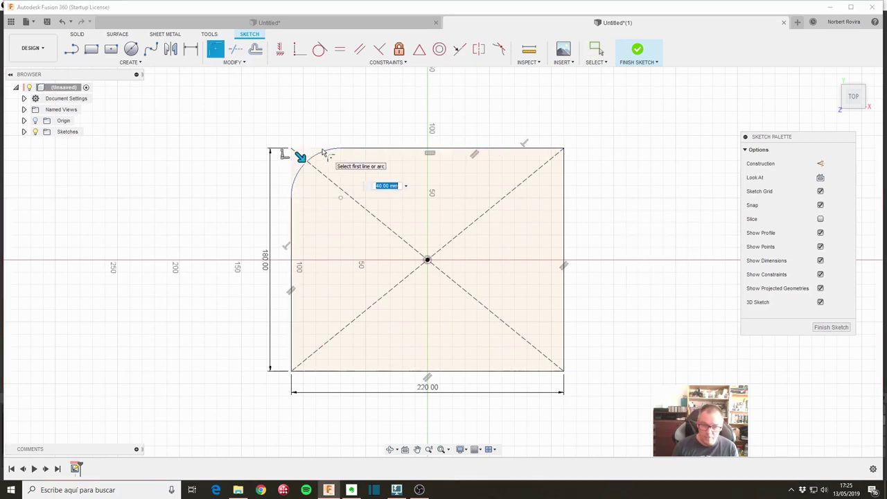
pyautogui.press('Return')
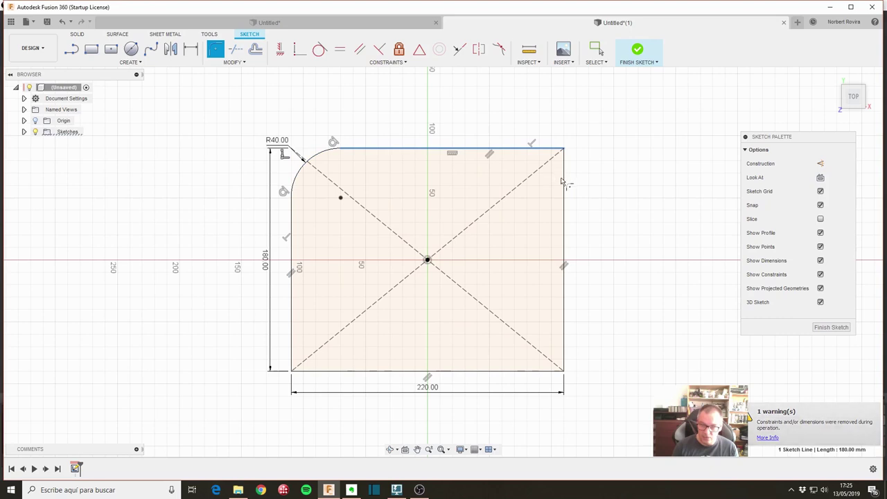
pyautogui.click(562, 180)
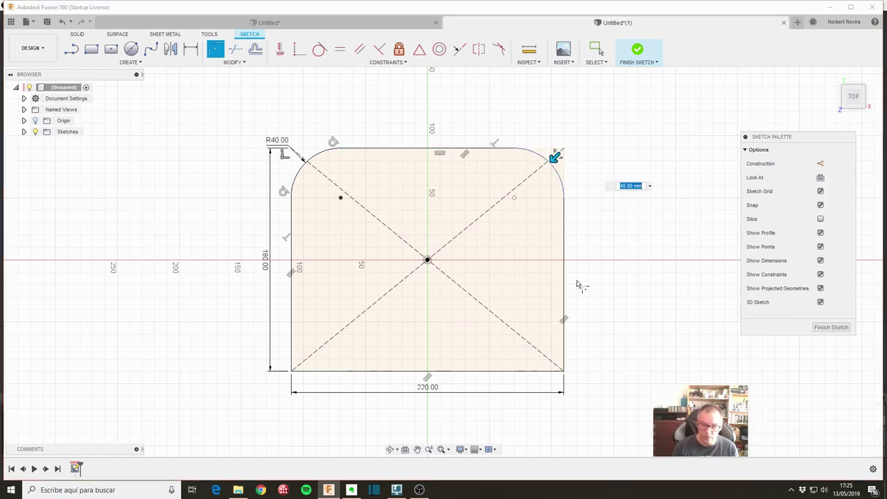
pyautogui.press('Return')
pyautogui.click(365, 369)
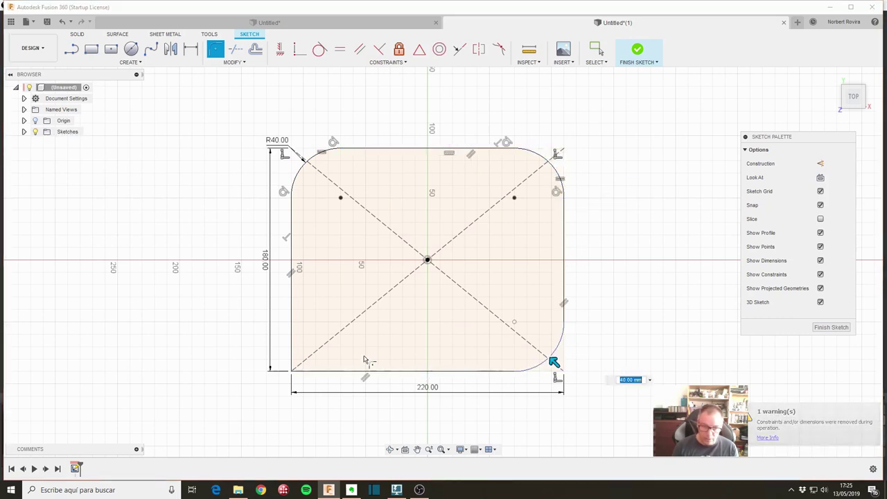
pyautogui.press('Return')
pyautogui.click(293, 340)
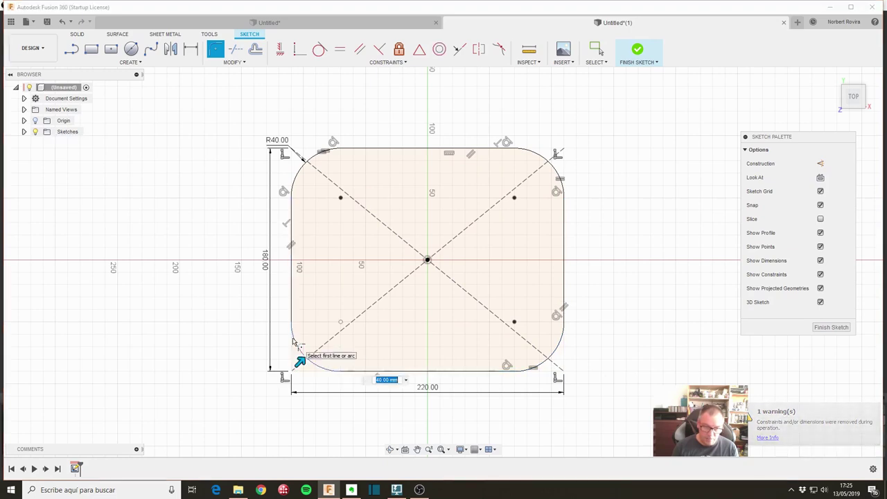
pyautogui.press('Return')
pyautogui.press('Escape')
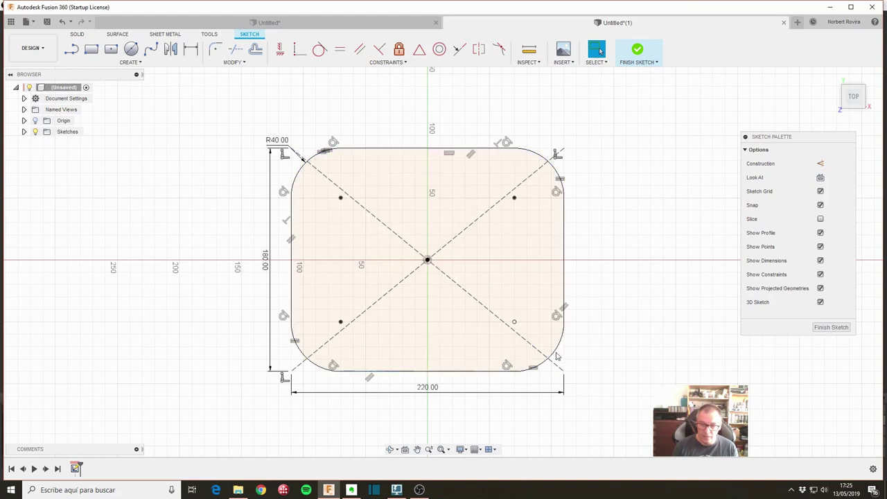
pyautogui.doubleClick(428, 388)
pyautogui.write('250')
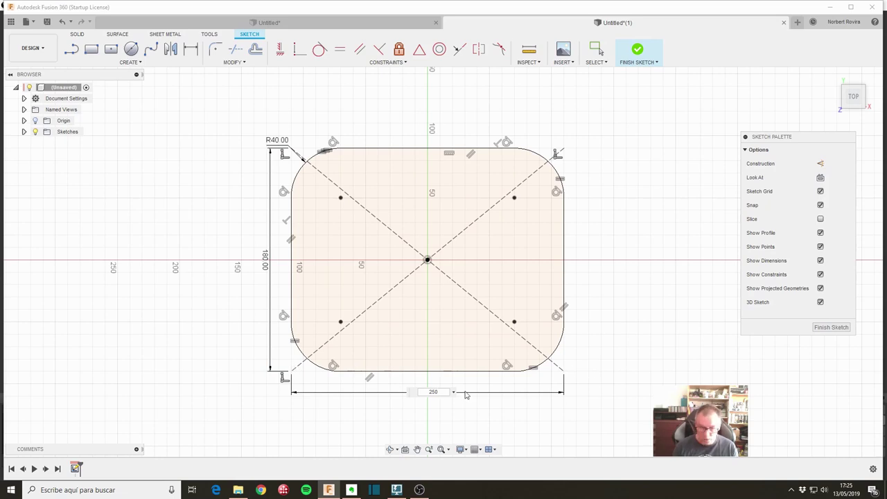
pyautogui.press('Return')
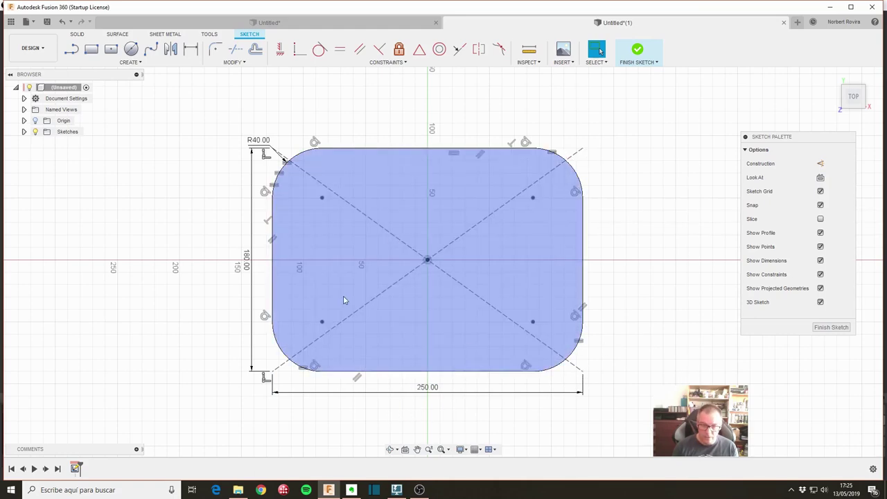
# Offset the rounded rectangle outline 10 mm inward to form a rim band.
pyautogui.scroll(-1, 619, 244)
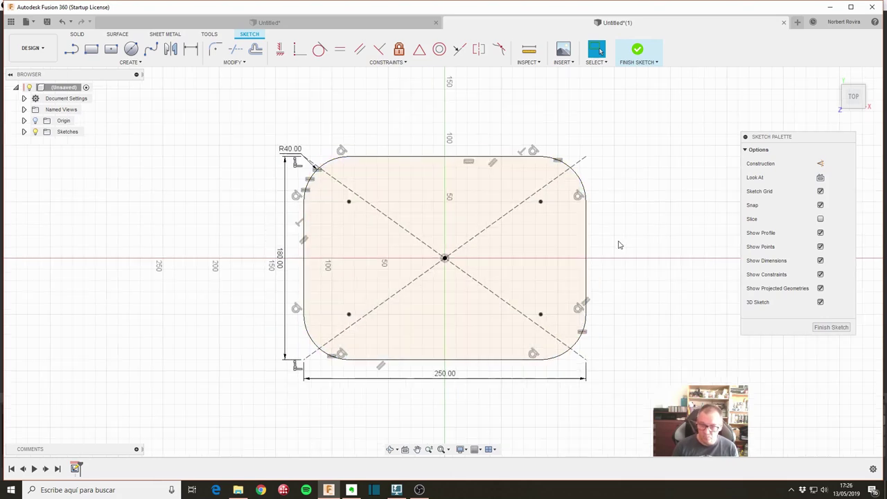
pyautogui.moveTo(619, 245); pyautogui.dragTo(607, 231, button='middle')
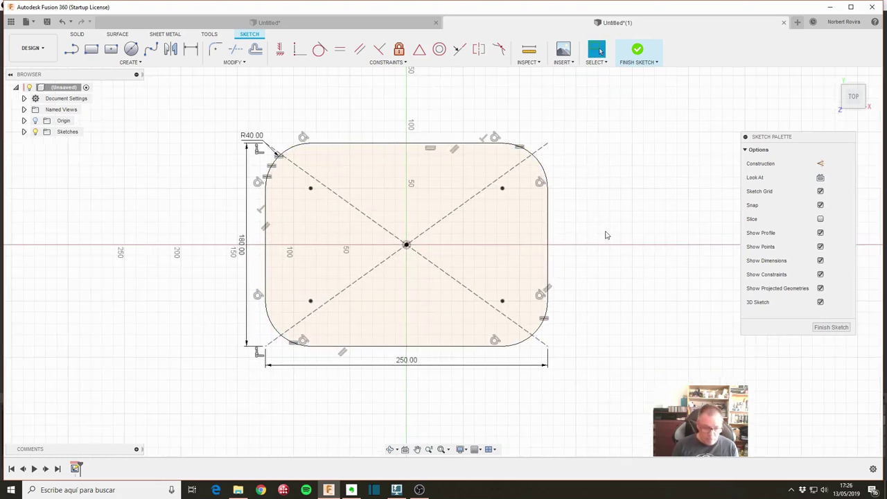
pyautogui.press('s')
pyautogui.click(641, 267)
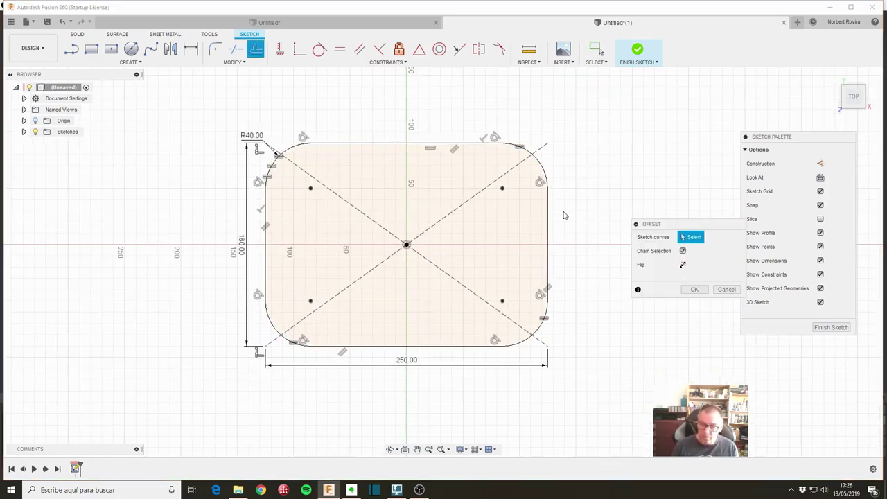
pyautogui.click(547, 222)
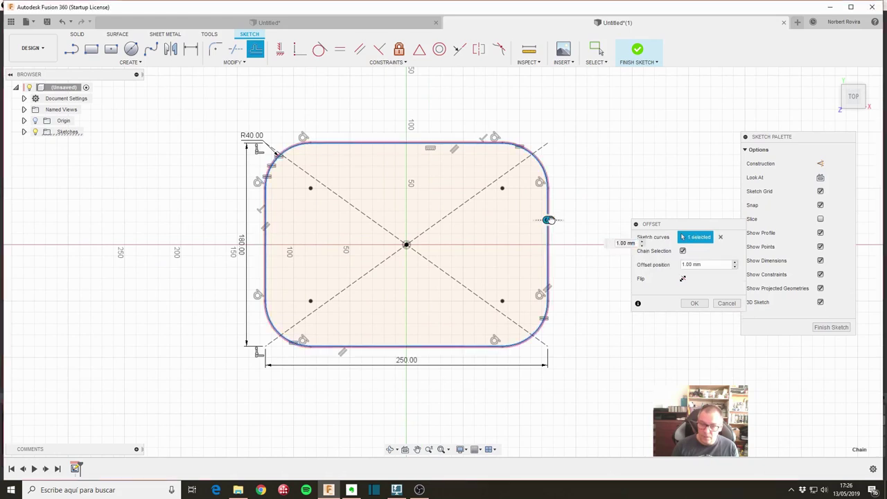
pyautogui.moveTo(518, 220)
pyautogui.mouseDown()
pyautogui.moveTo(469, 222)
pyautogui.moveTo(536, 221)
pyautogui.mouseUp()
pyautogui.write('-10')
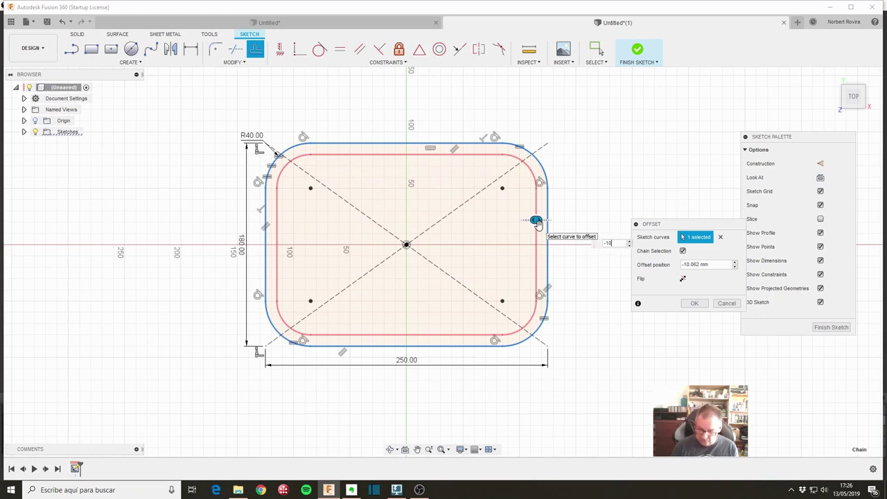
pyautogui.press('Return')
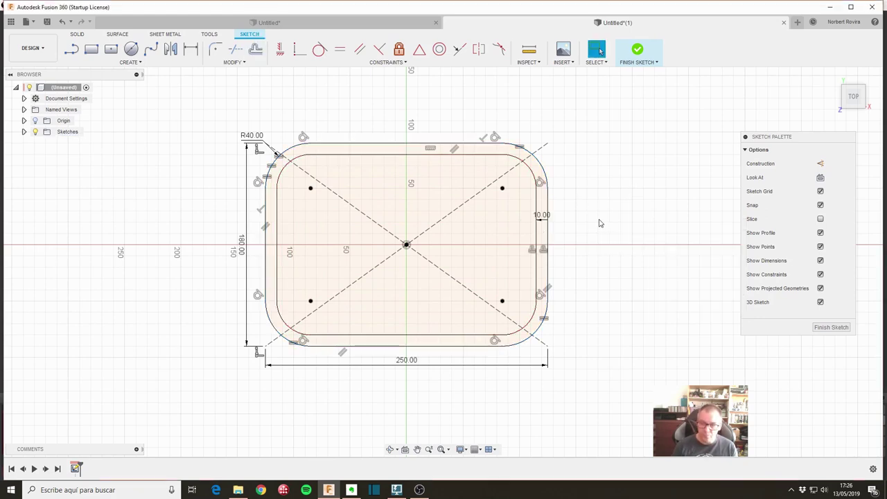
# Finish the sketch and extrude the inner profile 10 mm as a new body floor.
pyautogui.click(831, 327)
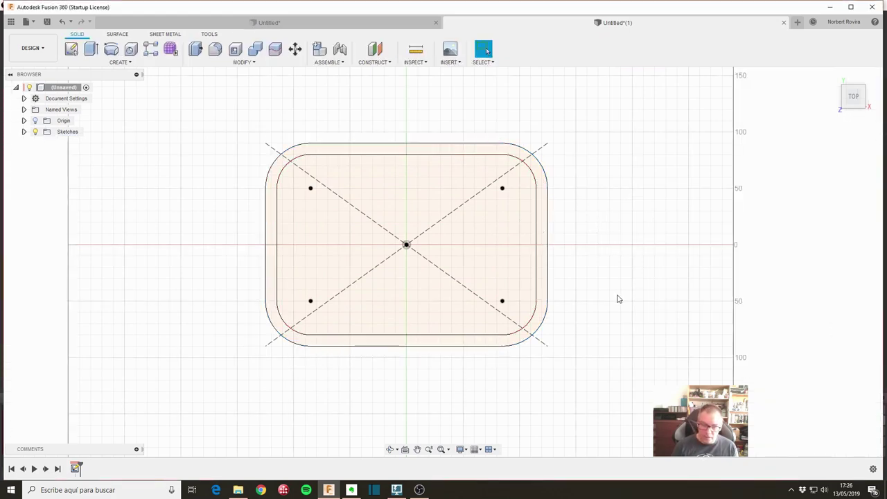
pyautogui.press('e')
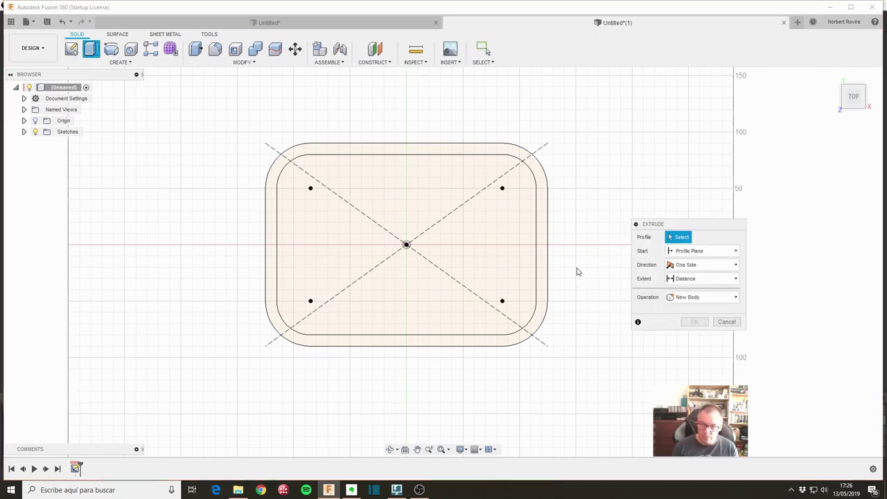
pyautogui.click(513, 298)
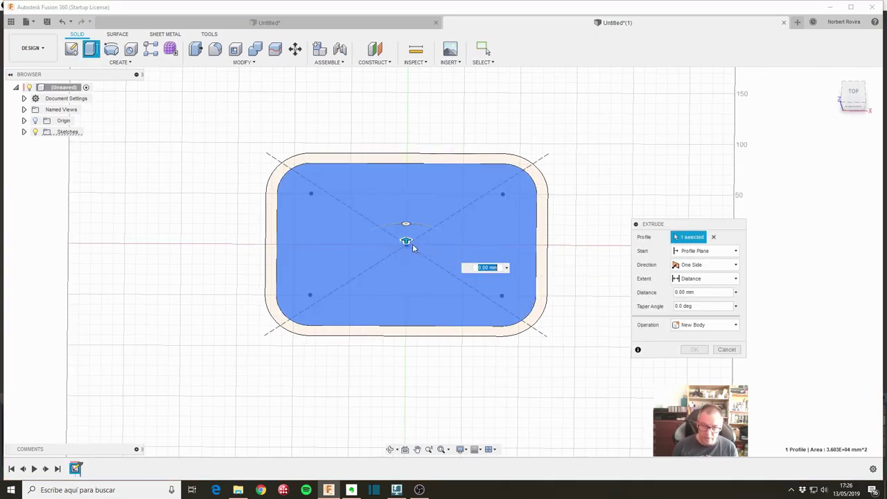
pyautogui.moveTo(406, 242); pyautogui.dragTo(406, 237)
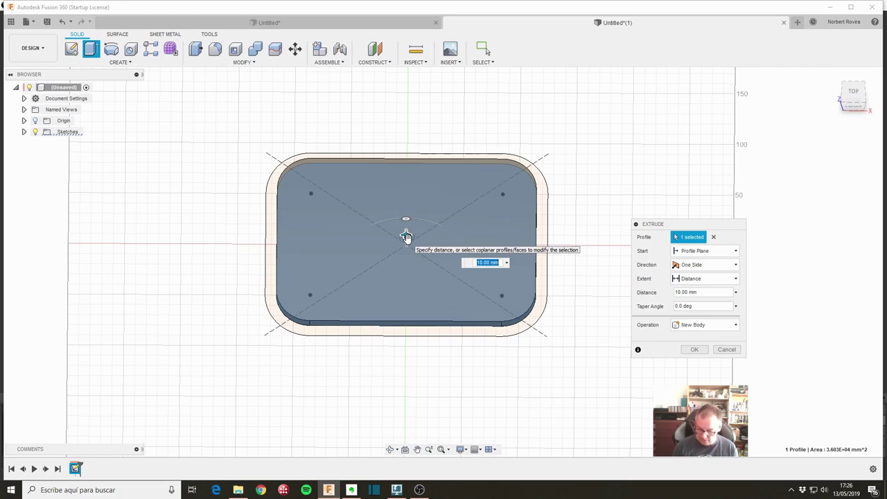
pyautogui.press('Return')
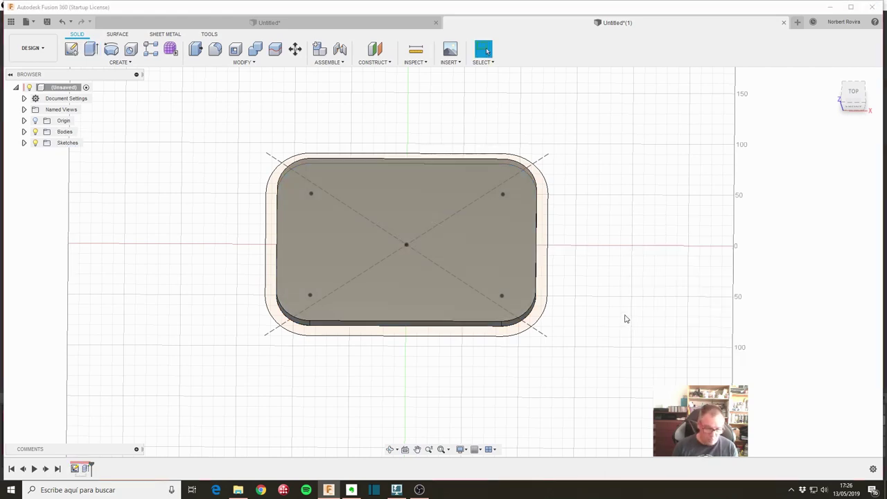
# Extrude the outer ring 100 mm, joined to the floor, as the box walls.
pyautogui.press('e')
pyautogui.click(546, 289)
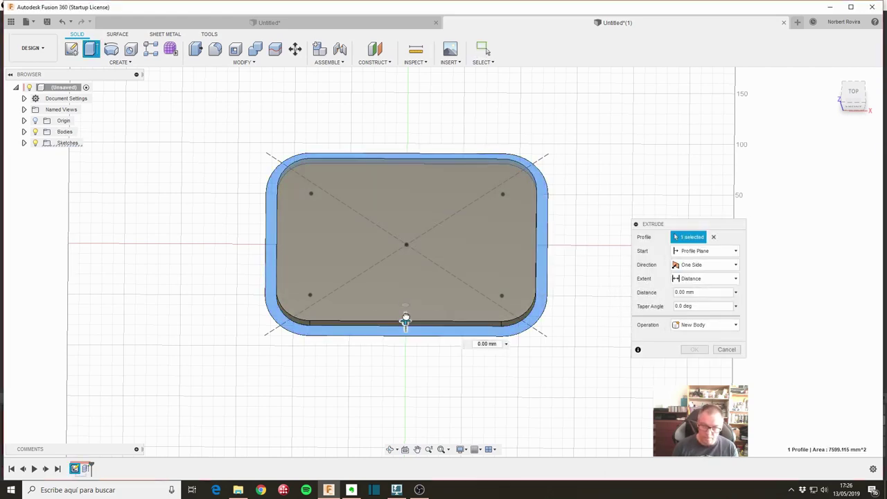
pyautogui.moveTo(406, 318); pyautogui.dragTo(404, 272)
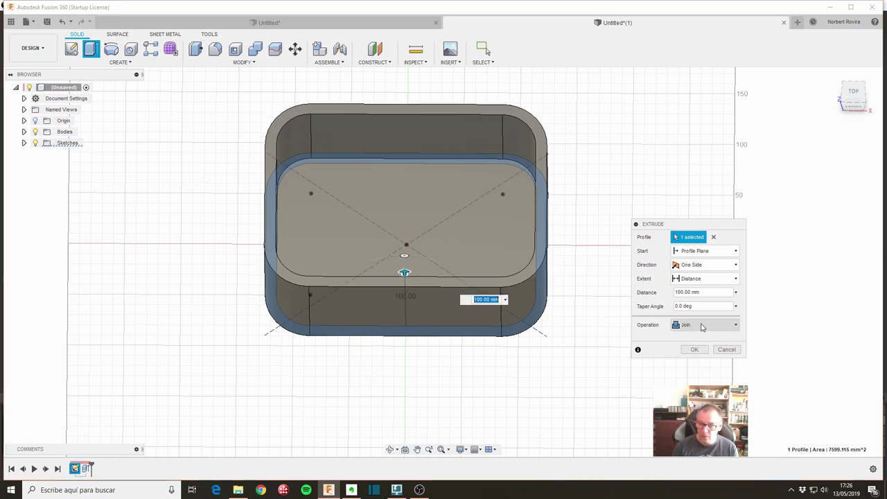
pyautogui.click(695, 349)
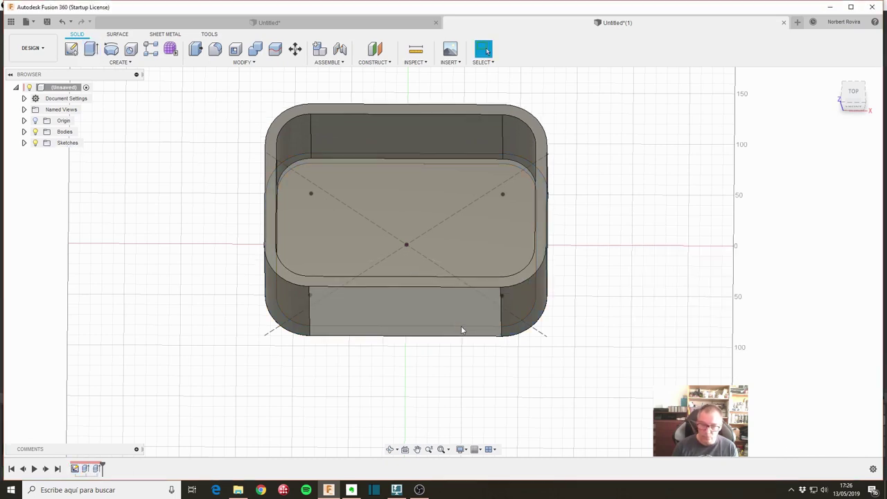
# Change the base sketch's wall offset to 5 mm and finish the sketch.
pyautogui.moveTo(442, 408)
pyautogui.keyDown('shift'); pyautogui.mouseDown(button='middle')
pyautogui.moveTo(441, 386)
pyautogui.moveTo(454, 384)
pyautogui.mouseUp(button='middle'); pyautogui.keyUp('shift')
pyautogui.doubleClick(75, 469)
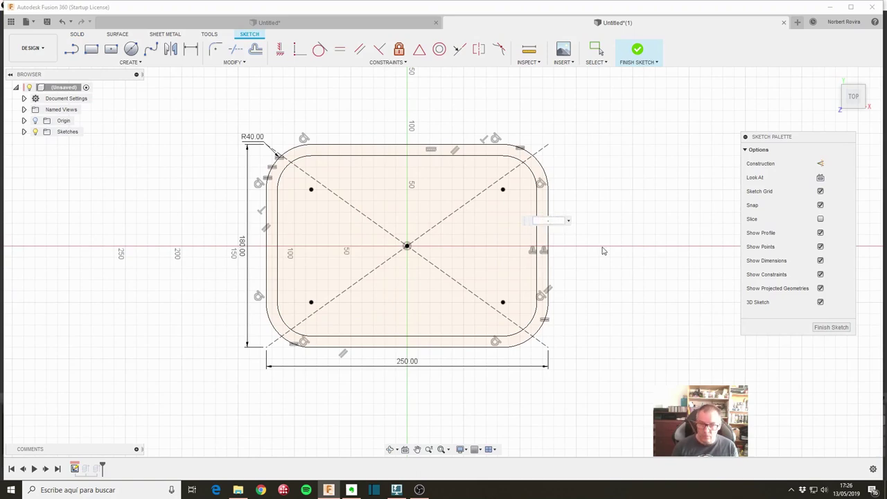
pyautogui.press('Return')
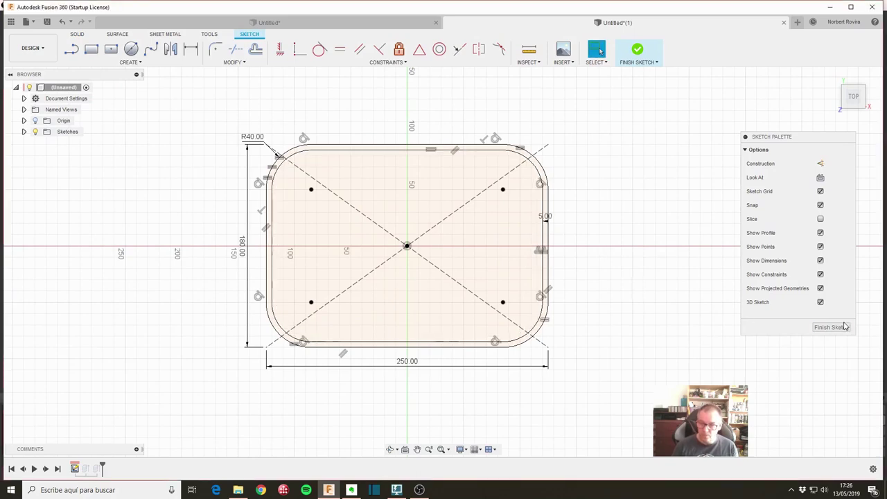
pyautogui.click(844, 326)
pyautogui.keyDown('shift'); pyautogui.moveTo(531, 277); pyautogui.dragTo(590, 317, button='middle'); pyautogui.keyUp('shift')
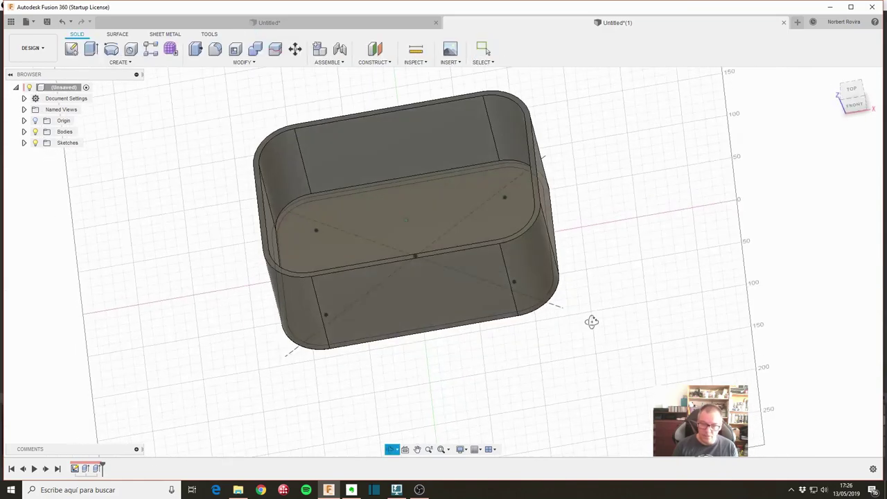
# Draw a short vertical line across the right wall ring, then finish the sketch.
pyautogui.doubleClick(75, 469)
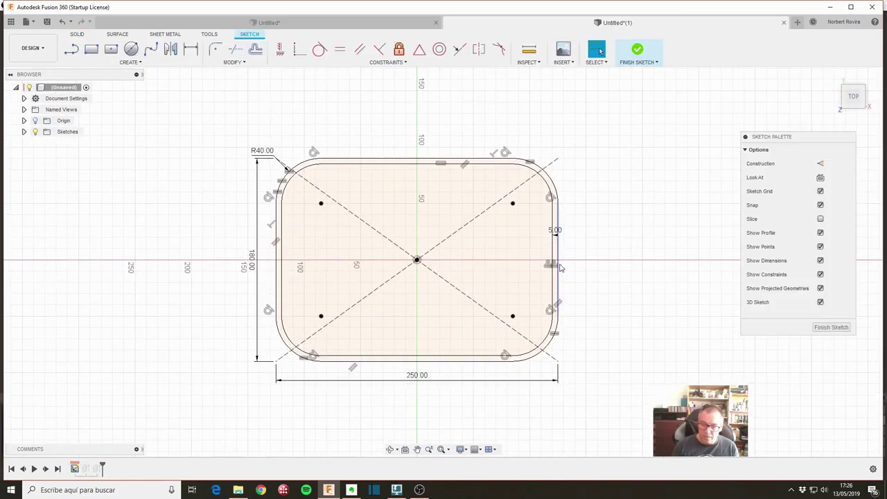
pyautogui.scroll(3, 561, 268)
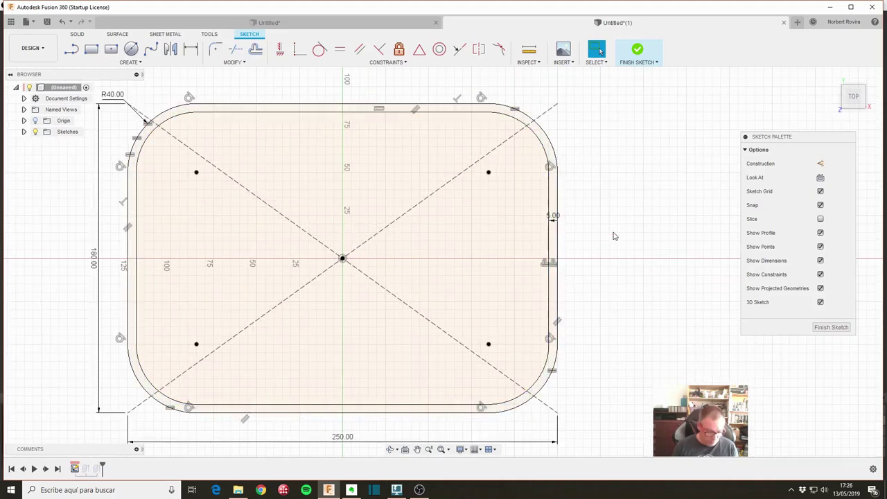
pyautogui.press('s')
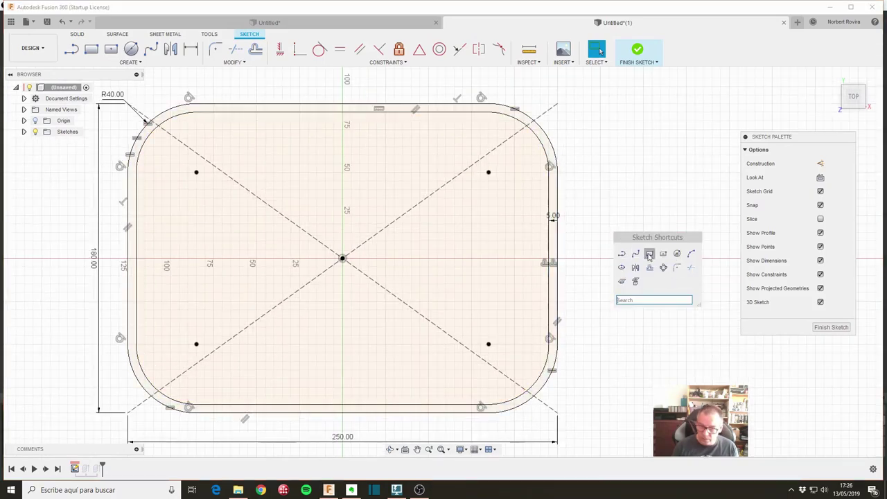
pyautogui.click(621, 254)
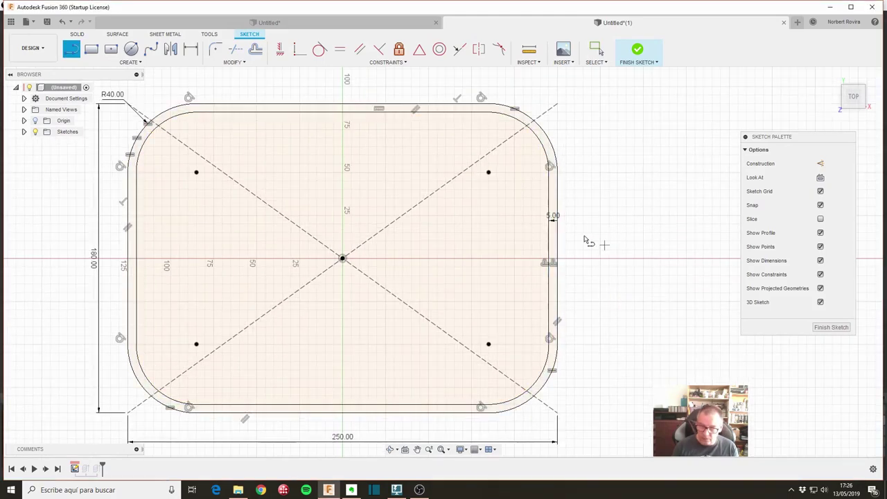
pyautogui.click(549, 242)
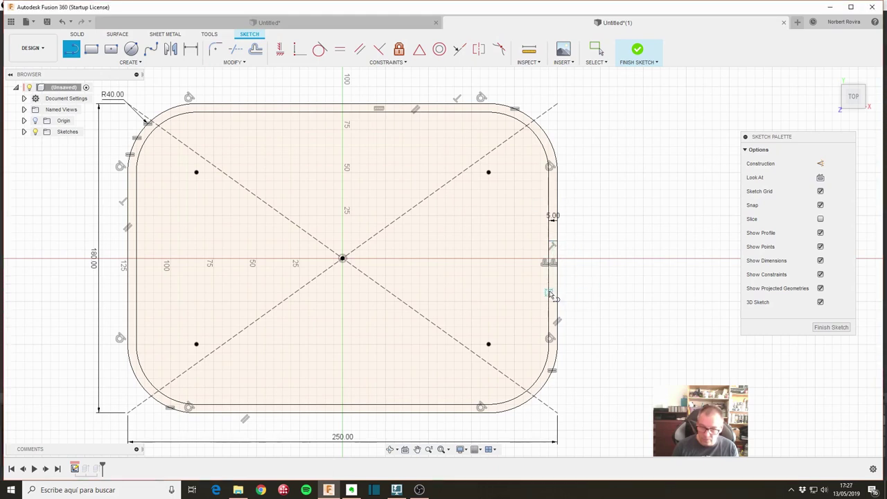
pyautogui.click(552, 290)
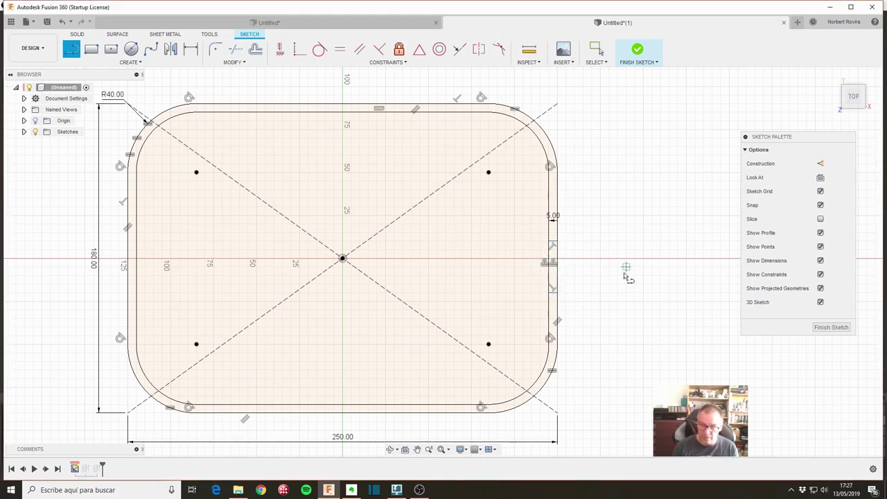
pyautogui.keyDown('shift'); pyautogui.moveTo(589, 283); pyautogui.dragTo(541, 272, button='middle'); pyautogui.keyUp('shift')
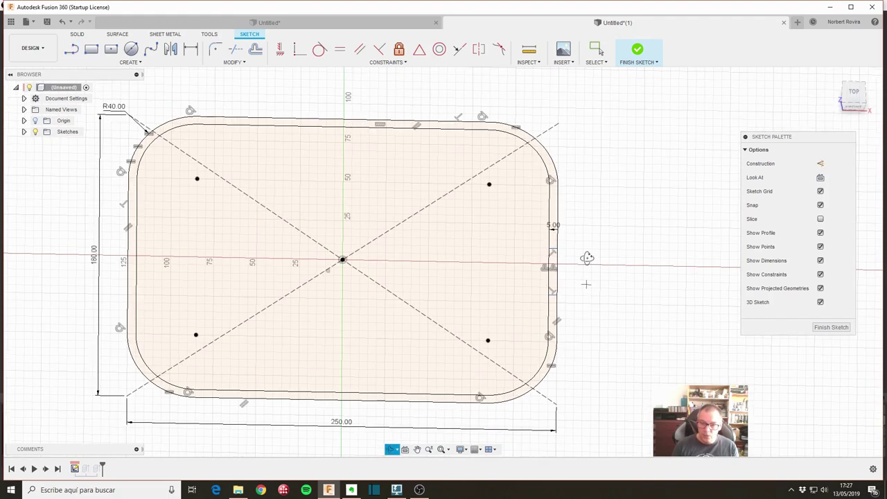
pyautogui.click(807, 328)
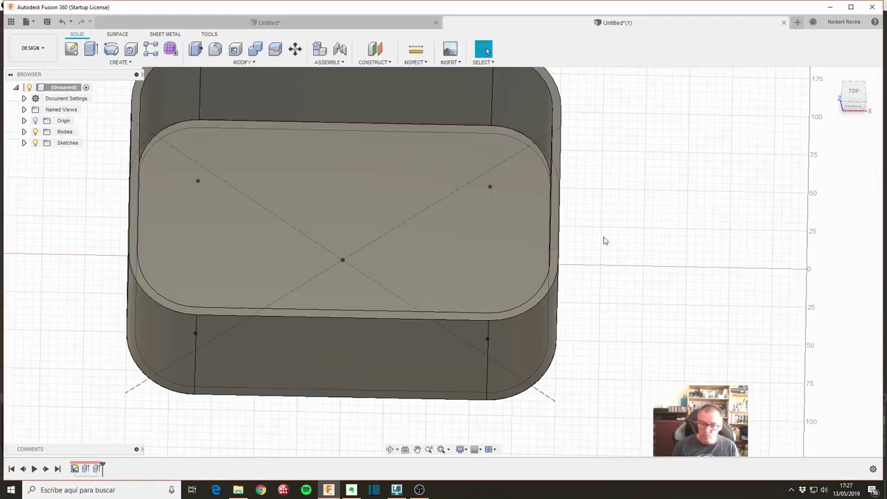
# Edit the wall extrusion to remove the right-wall section from its profiles.
pyautogui.moveTo(593, 227)
pyautogui.keyDown('shift'); pyautogui.mouseDown(button='middle')
pyautogui.moveTo(578, 246)
pyautogui.moveTo(598, 230)
pyautogui.moveTo(595, 221)
pyautogui.mouseUp(button='middle'); pyautogui.keyUp('shift')
pyautogui.press('Escape')
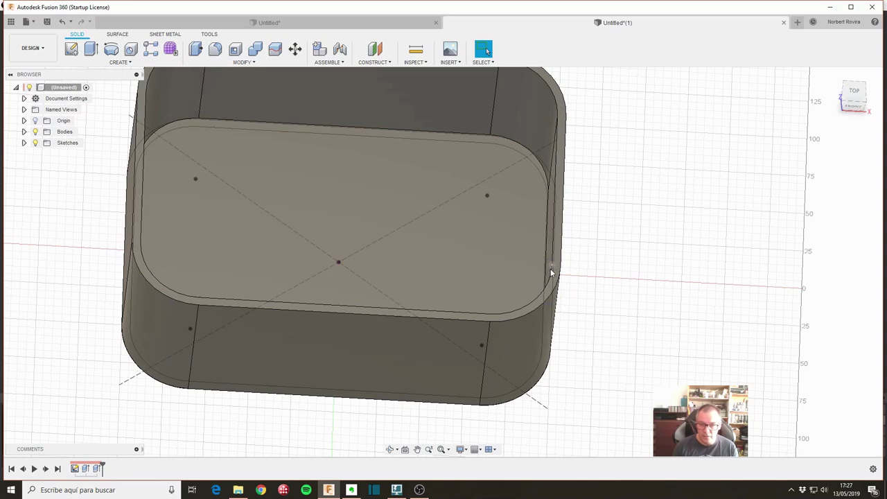
pyautogui.rightClick(97, 468)
pyautogui.click(143, 378)
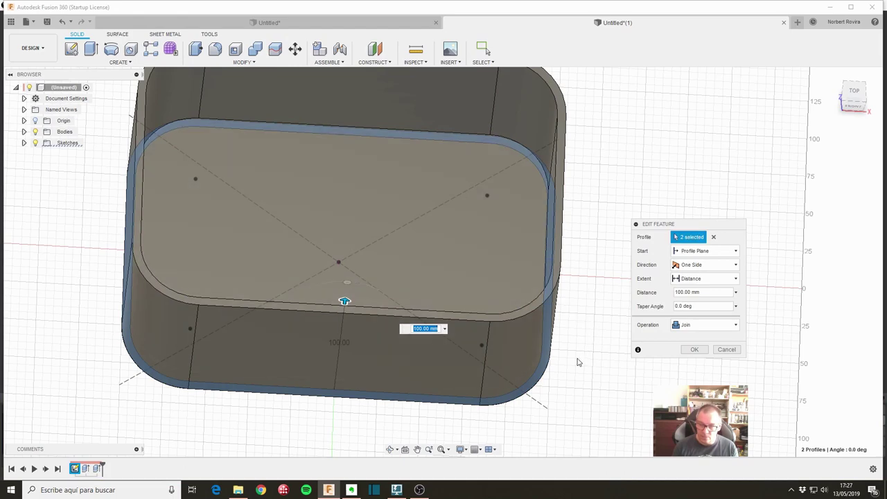
pyautogui.moveTo(579, 362)
pyautogui.keyDown('shift'); pyautogui.mouseDown(button='middle')
pyautogui.moveTo(556, 358)
pyautogui.moveTo(567, 372)
pyautogui.mouseUp(button='middle'); pyautogui.keyUp('shift')
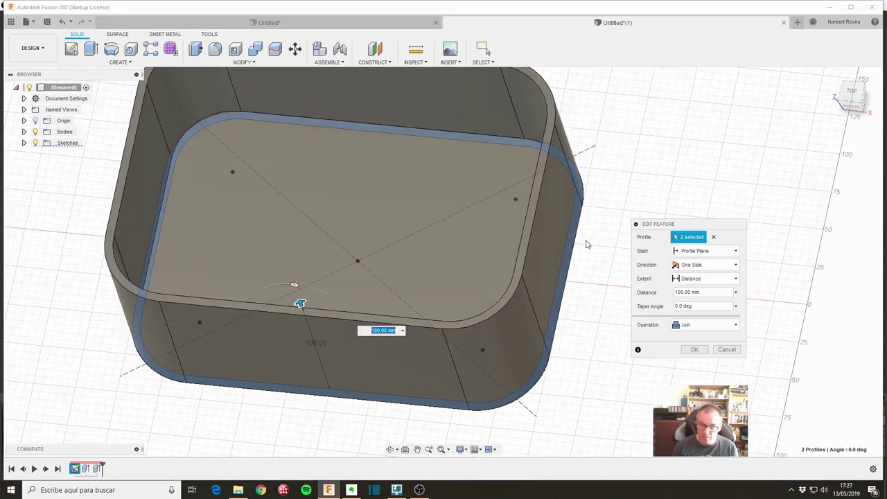
pyautogui.click(560, 291)
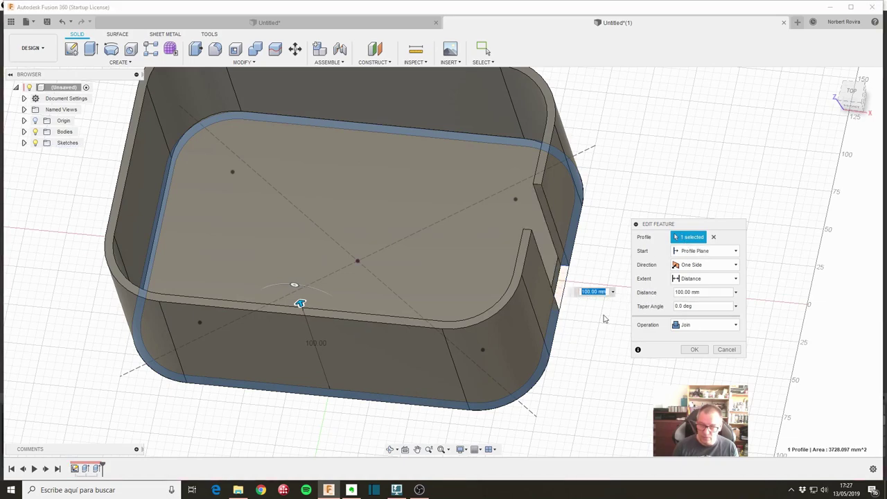
pyautogui.click(694, 349)
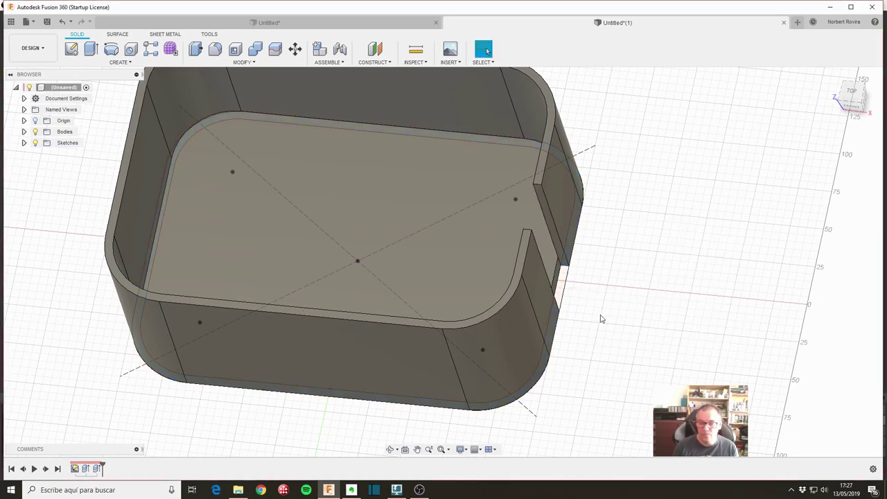
pyautogui.moveTo(603, 320)
pyautogui.keyDown('shift'); pyautogui.mouseDown(button='middle')
pyautogui.moveTo(619, 323)
pyautogui.moveTo(616, 307)
pyautogui.mouseUp(button='middle'); pyautogui.keyUp('shift')
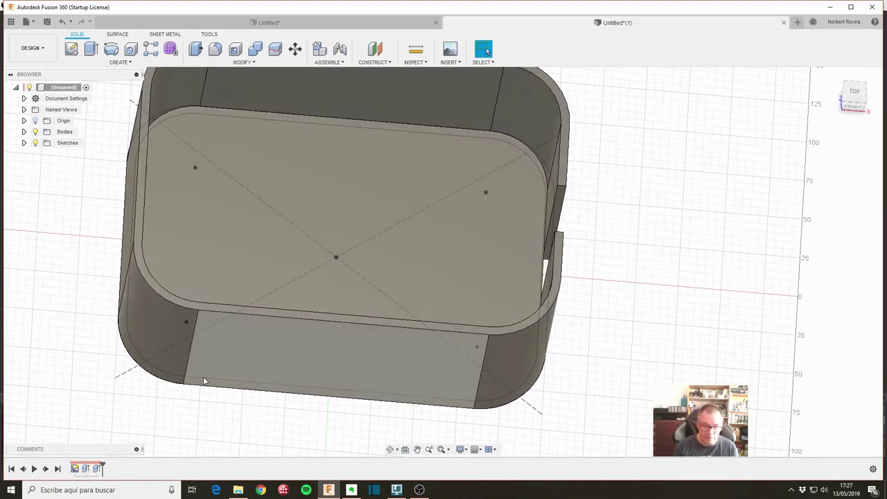
# Add the thin right-edge strip to Extrude1's profile selection.
pyautogui.doubleClick(84, 469)
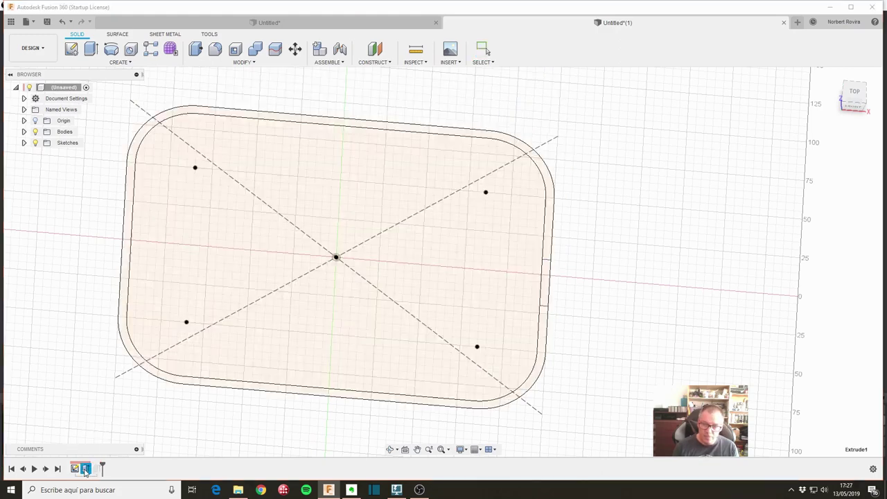
pyautogui.click(545, 284)
pyautogui.click(691, 352)
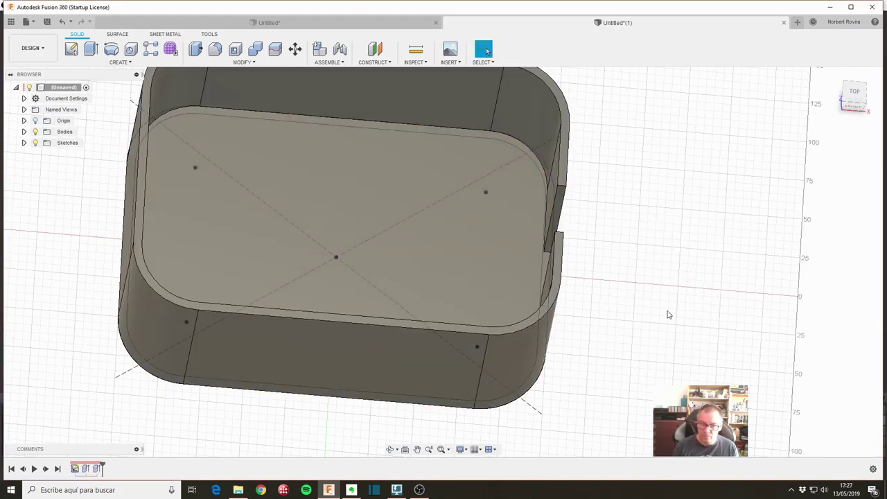
pyautogui.moveTo(669, 314)
pyautogui.keyDown('shift'); pyautogui.mouseDown(button='middle')
pyautogui.moveTo(671, 293)
pyautogui.moveTo(544, 363)
pyautogui.moveTo(564, 359)
pyautogui.mouseUp(button='middle'); pyautogui.keyUp('shift')
# Offset the sketch's right vertical line inward by -5, making the wall offset 10 mm, and finish.
pyautogui.doubleClick(75, 469)
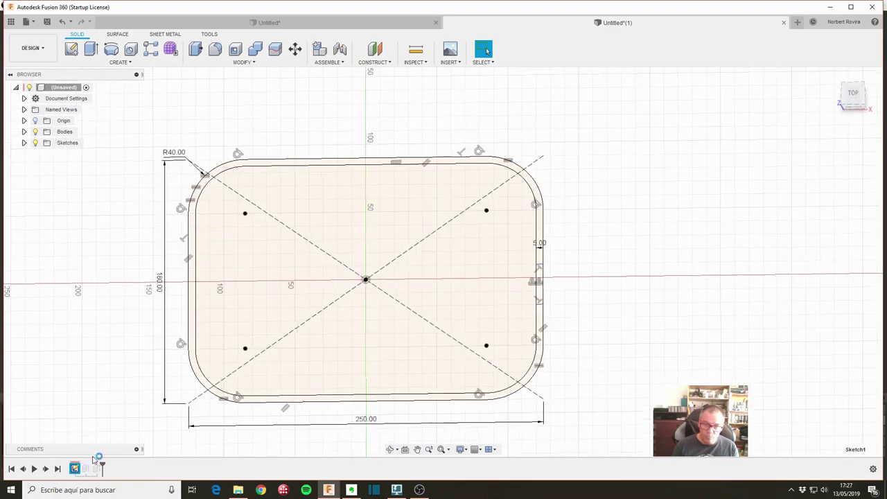
pyautogui.click(542, 249)
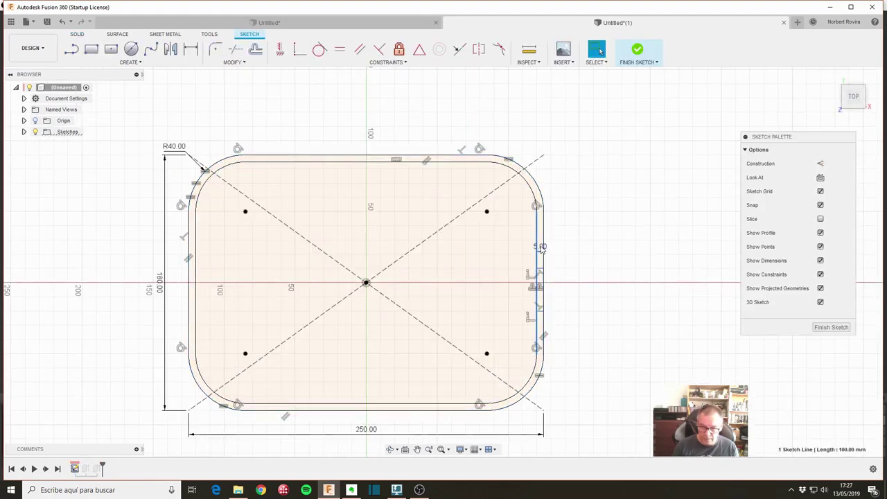
pyautogui.press('o')
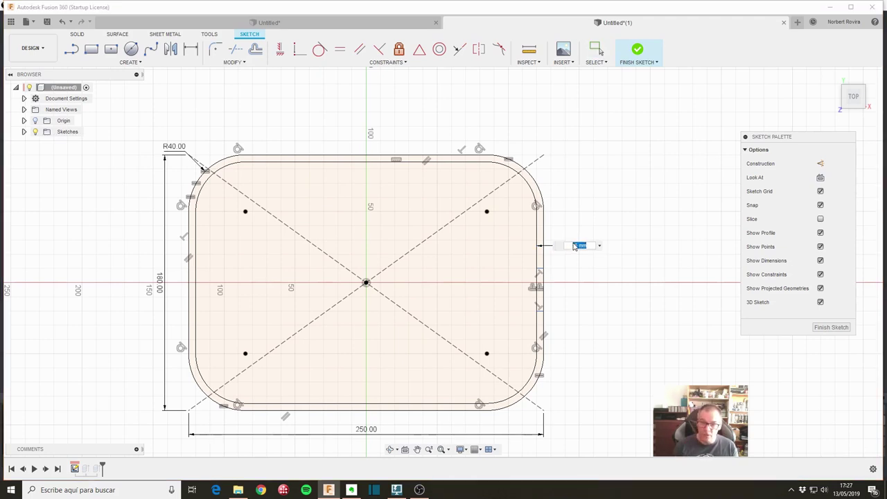
pyautogui.write('-5')
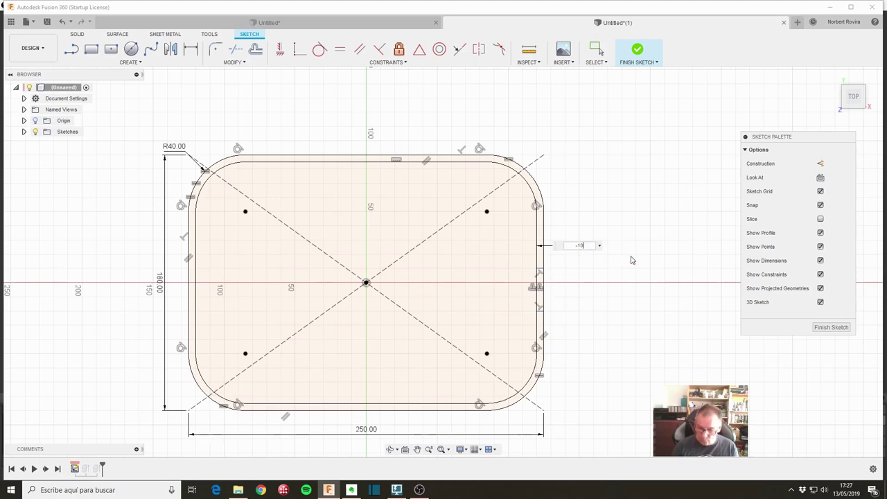
pyautogui.press('Return')
pyautogui.click(828, 327)
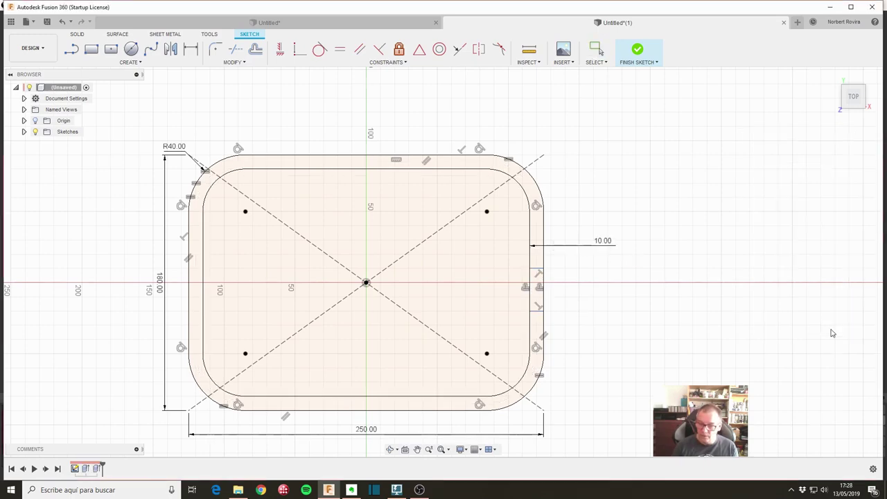
pyautogui.moveTo(623, 274)
pyautogui.mouseDown()
pyautogui.moveTo(626, 244)
pyautogui.moveTo(612, 240)
pyautogui.moveTo(614, 254)
pyautogui.moveTo(582, 300)
pyautogui.mouseUp()
pyautogui.press('Escape')
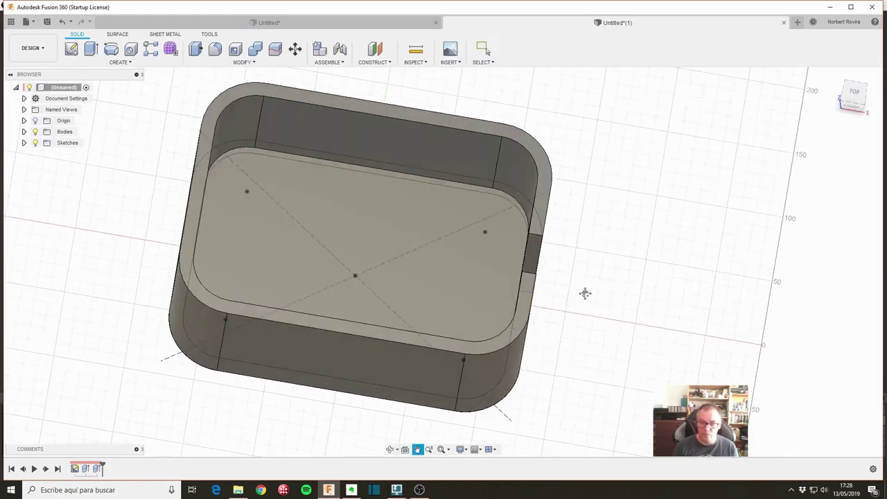
pyautogui.moveTo(581, 300); pyautogui.dragTo(530, 309, button='middle')
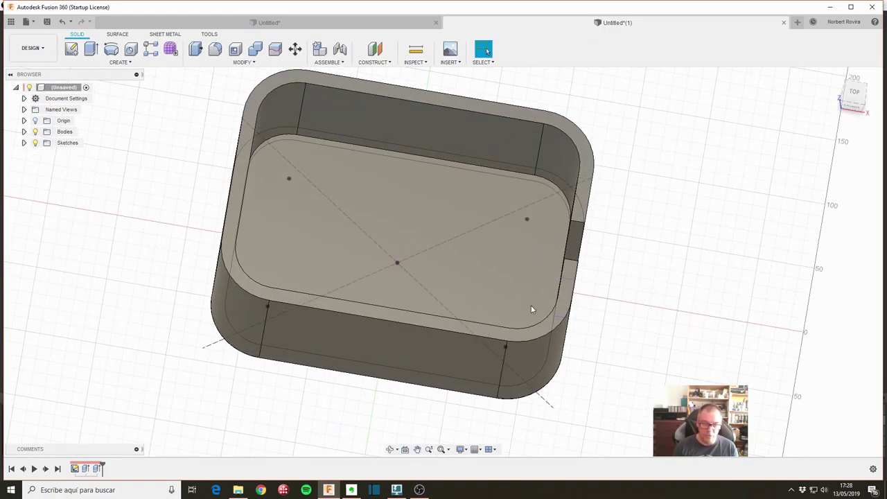
# Trim the right-edge outline segments between the offset lines, restoring the corner arc via undo history.
pyautogui.doubleClick(76, 469)
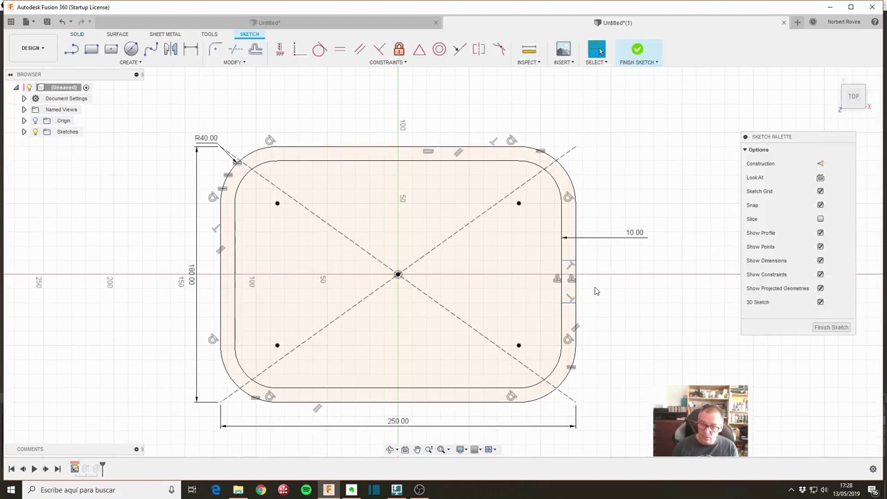
pyautogui.press('s')
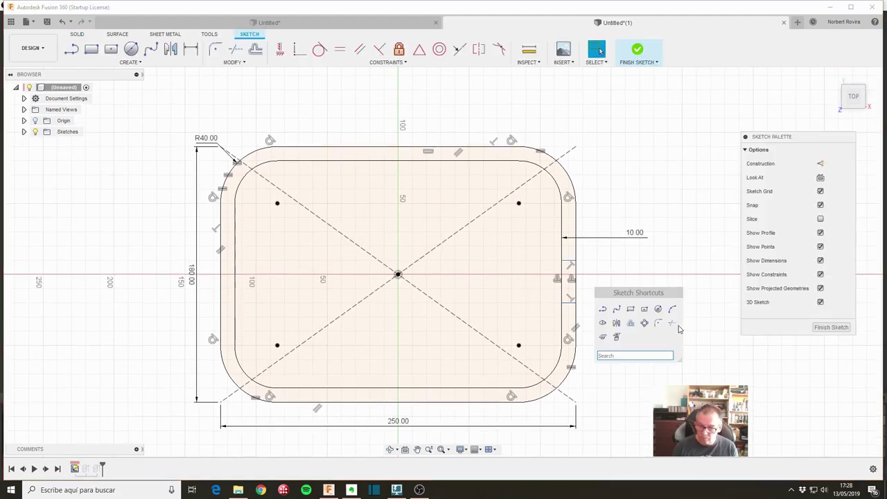
pyautogui.click(671, 324)
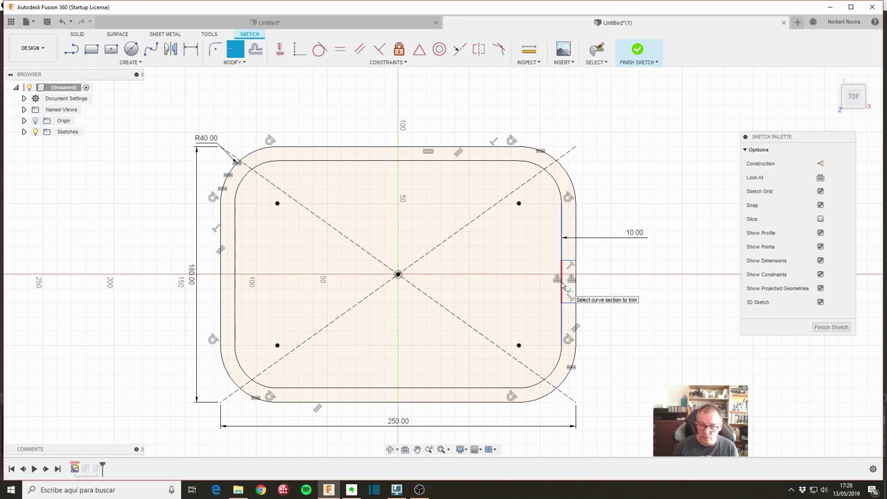
pyautogui.click(570, 291)
pyautogui.click(576, 283)
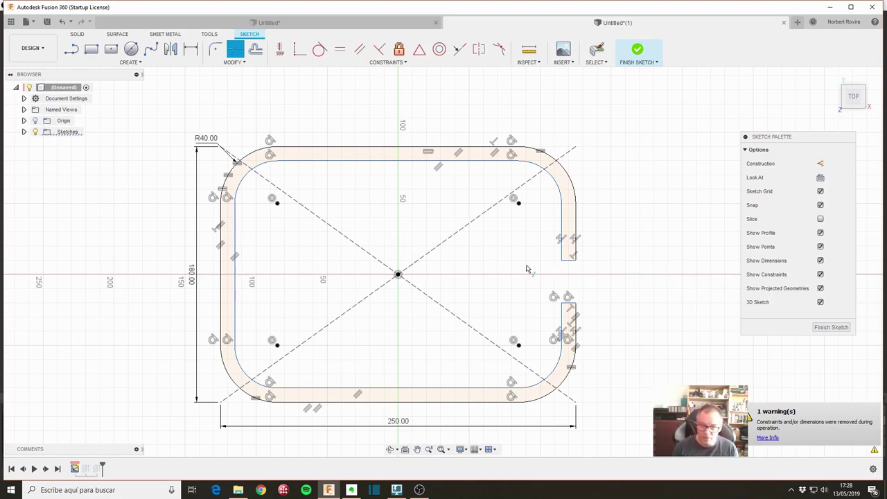
pyautogui.press('Escape')
pyautogui.click(70, 22)
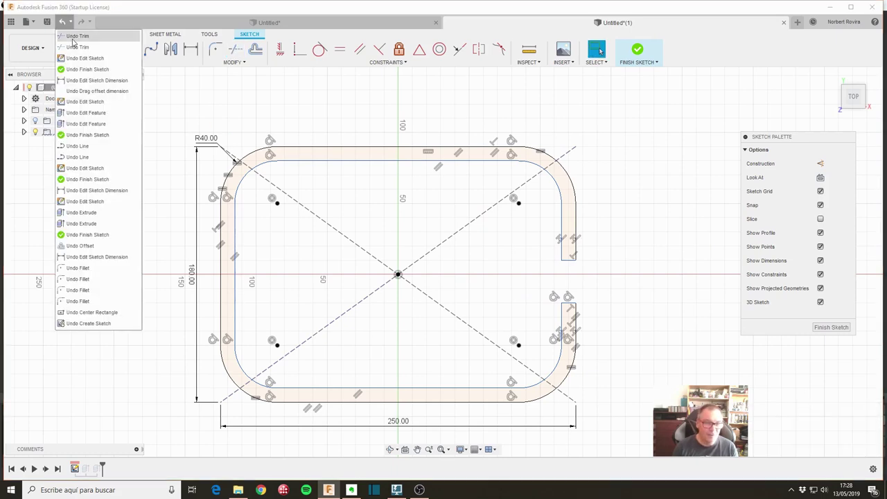
pyautogui.click(69, 39)
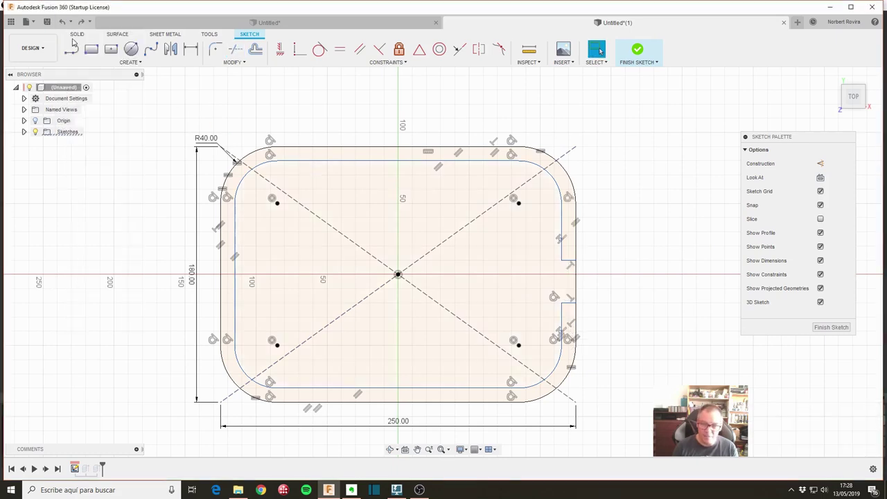
pyautogui.click(845, 332)
pyautogui.moveTo(633, 268)
pyautogui.keyDown('shift'); pyautogui.mouseDown(button='middle')
pyautogui.moveTo(638, 298)
pyautogui.moveTo(618, 293)
pyautogui.moveTo(629, 279)
pyautogui.mouseUp(button='middle'); pyautogui.keyUp('shift')
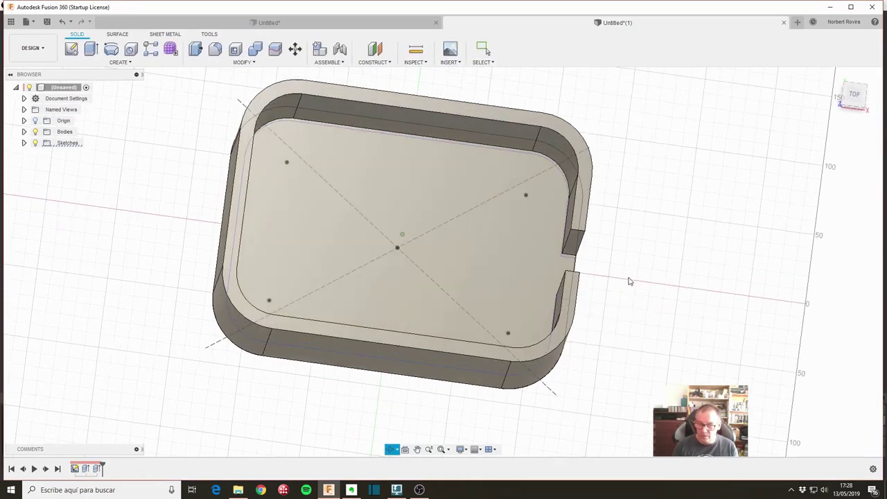
# Pull in the inner outline's top line and dimension the right-wall notch to 10 mm.
pyautogui.doubleClick(77, 469)
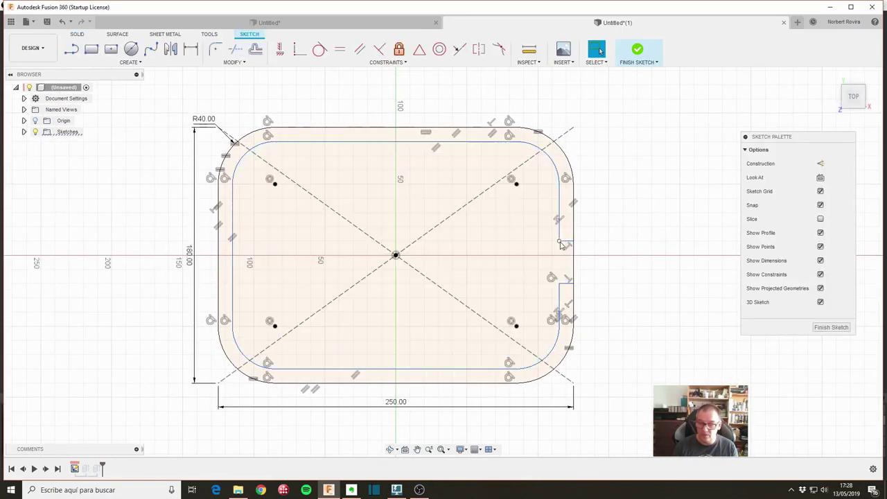
pyautogui.moveTo(623, 245); pyautogui.dragTo(610, 254, button='middle')
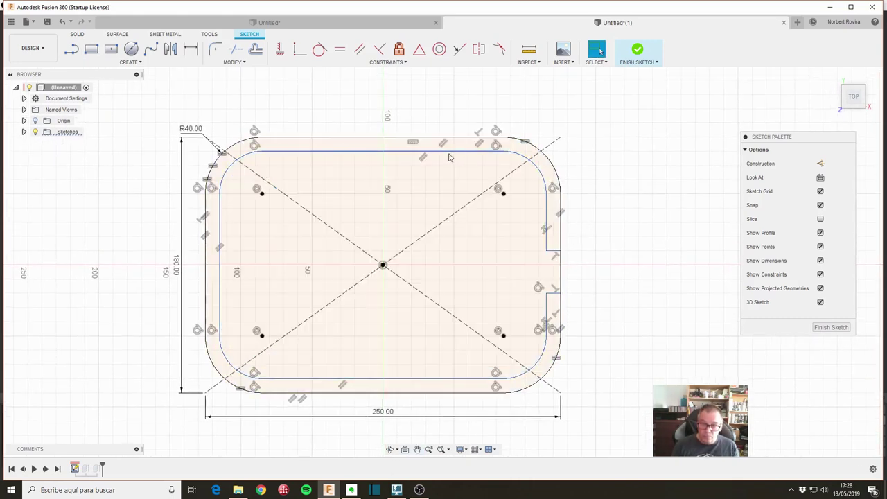
pyautogui.moveTo(448, 158)
pyautogui.mouseDown()
pyautogui.moveTo(451, 189)
pyautogui.moveTo(462, 168)
pyautogui.mouseUp()
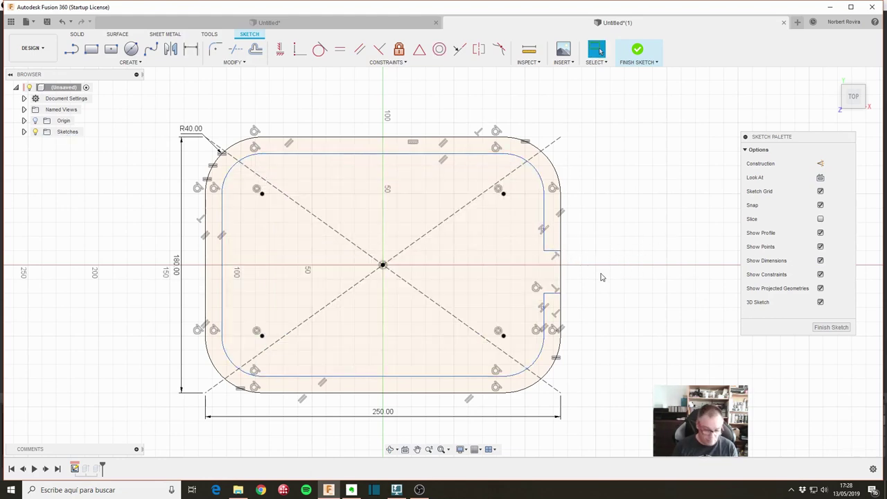
pyautogui.press('d')
pyautogui.click(552, 253)
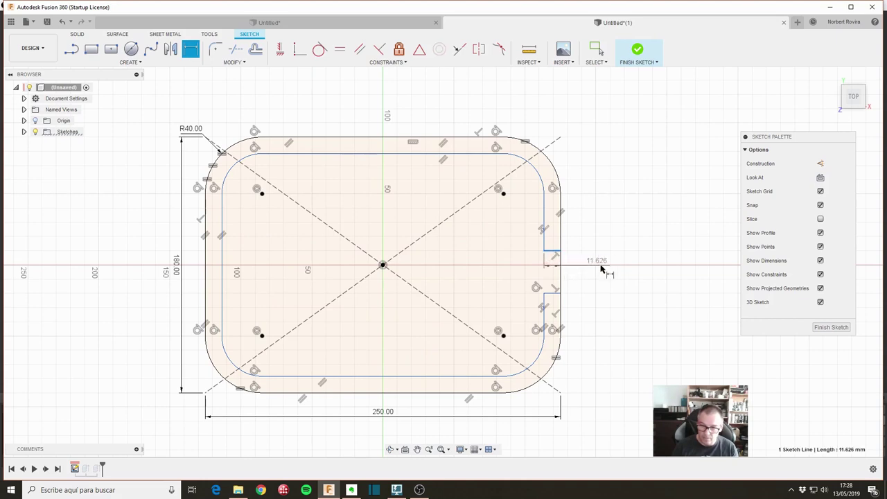
pyautogui.click(613, 269)
pyautogui.write('10')
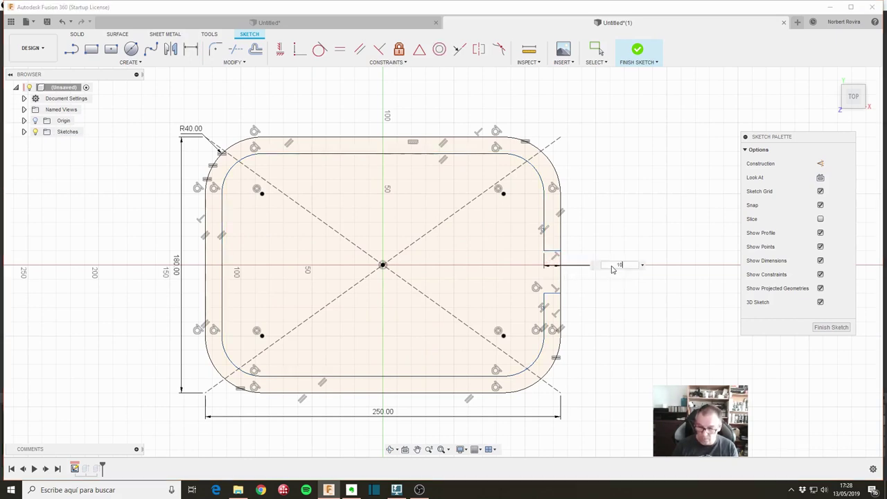
pyautogui.press('Return')
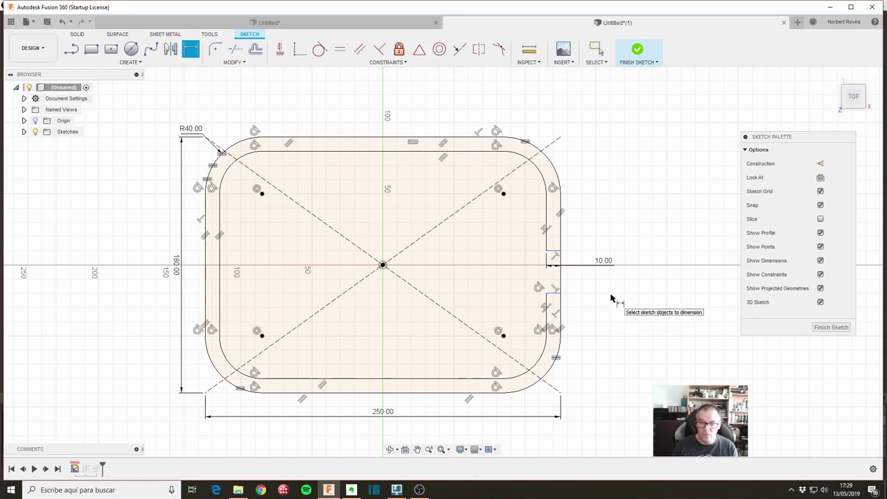
pyautogui.click(839, 328)
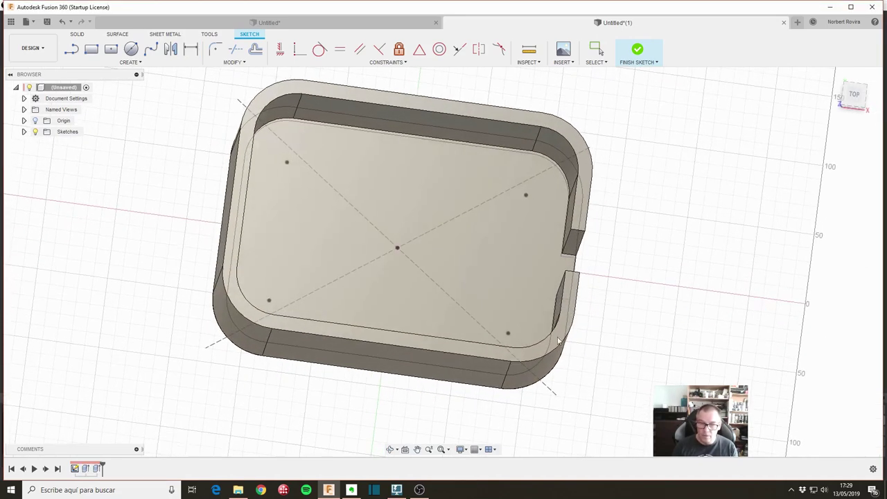
# Reopen the box sketch and set its offset value to 15 mm.
pyautogui.doubleClick(76, 469)
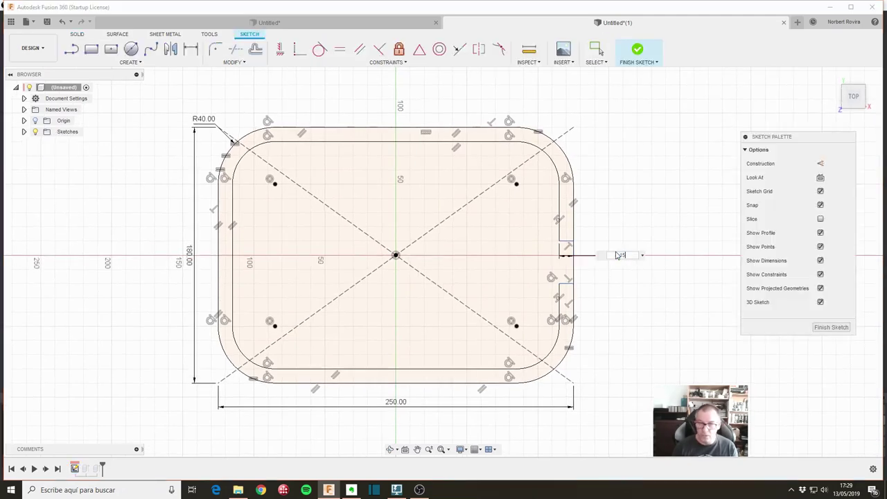
pyautogui.press('Return')
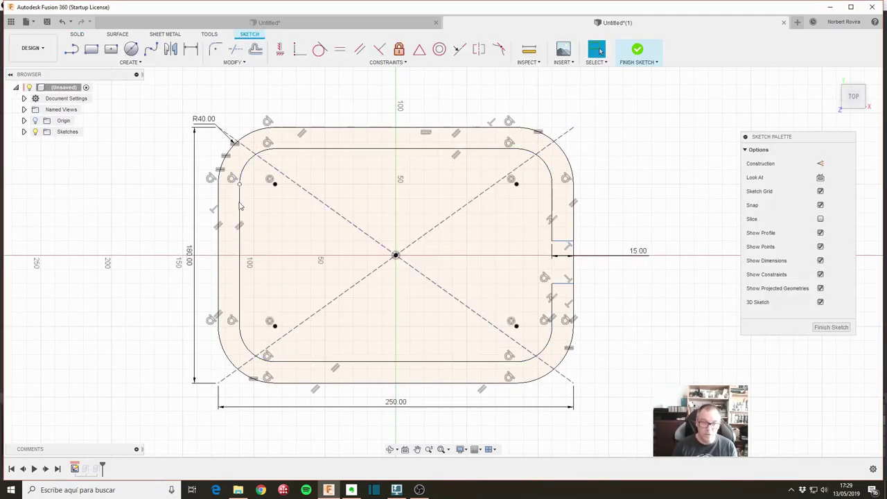
pyautogui.moveTo(659, 330)
pyautogui.keyDown('shift'); pyautogui.mouseDown(button='middle')
pyautogui.moveTo(659, 291)
pyautogui.moveTo(657, 308)
pyautogui.mouseUp(button='middle'); pyautogui.keyUp('shift')
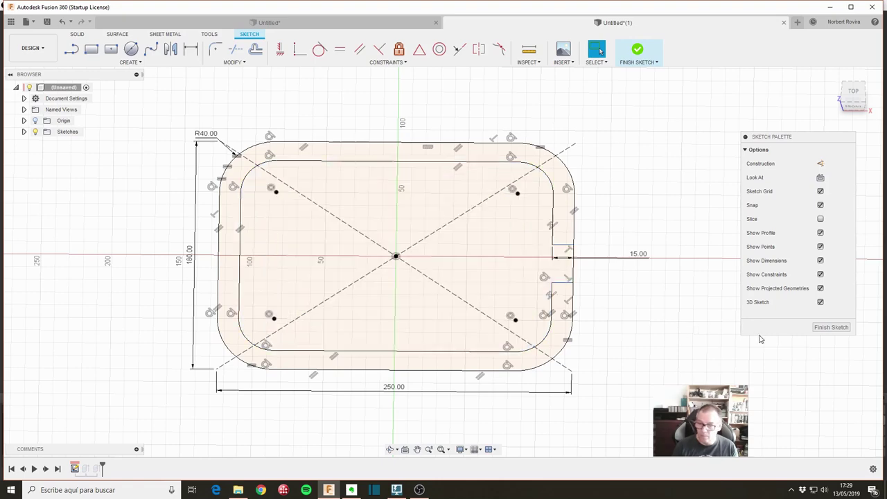
# Finish the sketch, inspect the notched thick-walled tray, and start new design Untitled(2).
pyautogui.click(833, 328)
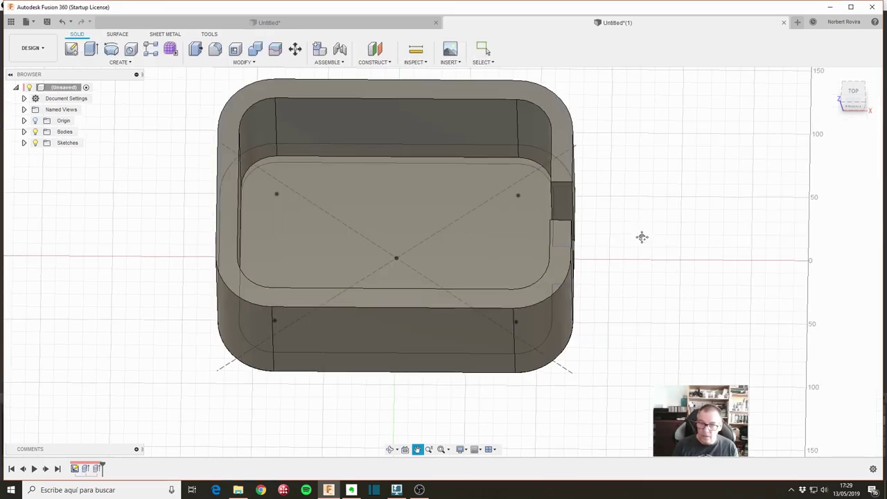
pyautogui.scroll(-1, 644, 291)
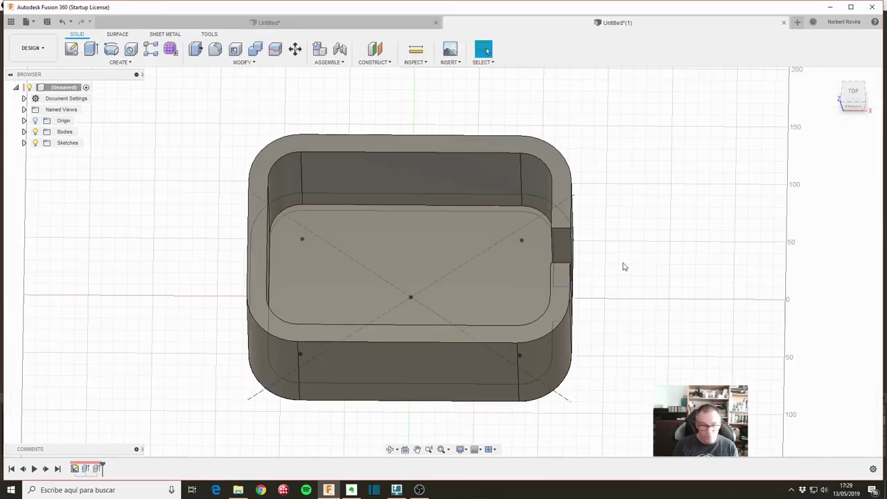
pyautogui.moveTo(616, 283); pyautogui.dragTo(564, 283, button='middle')
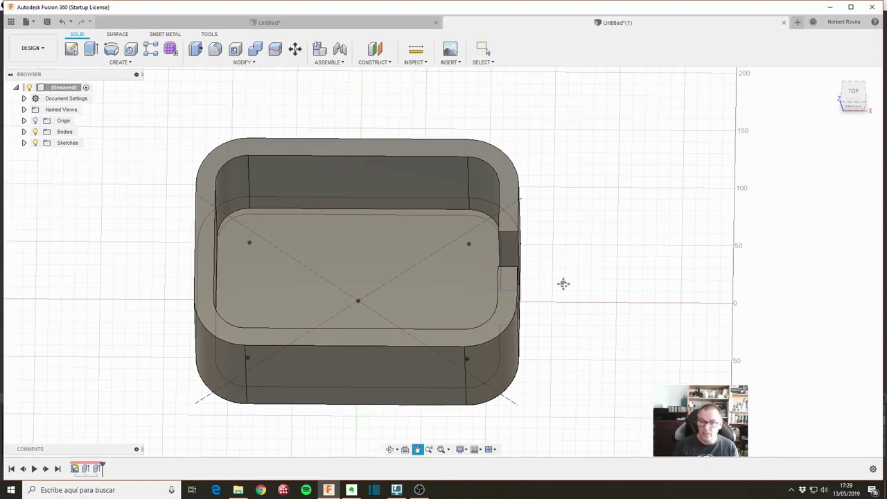
pyautogui.scroll(-1, 552, 275)
pyautogui.moveTo(602, 259)
pyautogui.keyDown('shift'); pyautogui.mouseDown(button='middle')
pyautogui.moveTo(594, 266)
pyautogui.moveTo(609, 253)
pyautogui.moveTo(579, 284)
pyautogui.mouseUp(button='middle'); pyautogui.keyUp('shift')
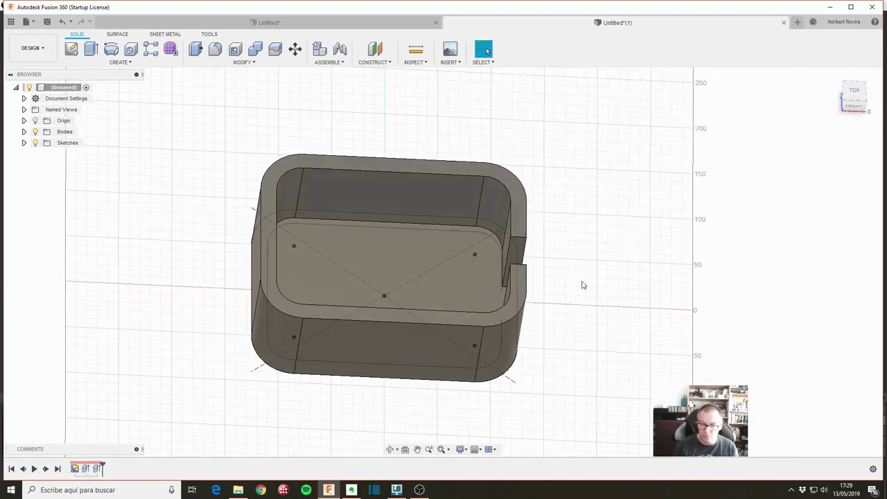
pyautogui.click(797, 22)
# Sketch an S-shaped fit-point spline on the top plane, starting at the origin.
pyautogui.click(71, 48)
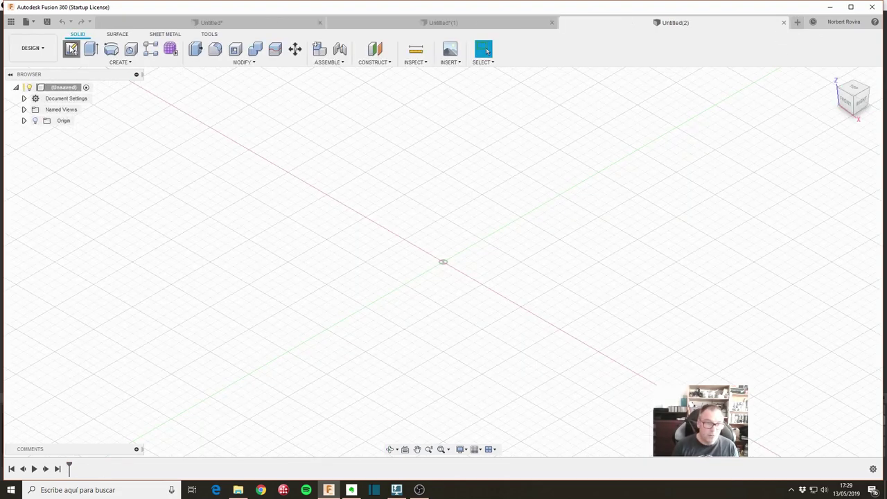
pyautogui.click(489, 254)
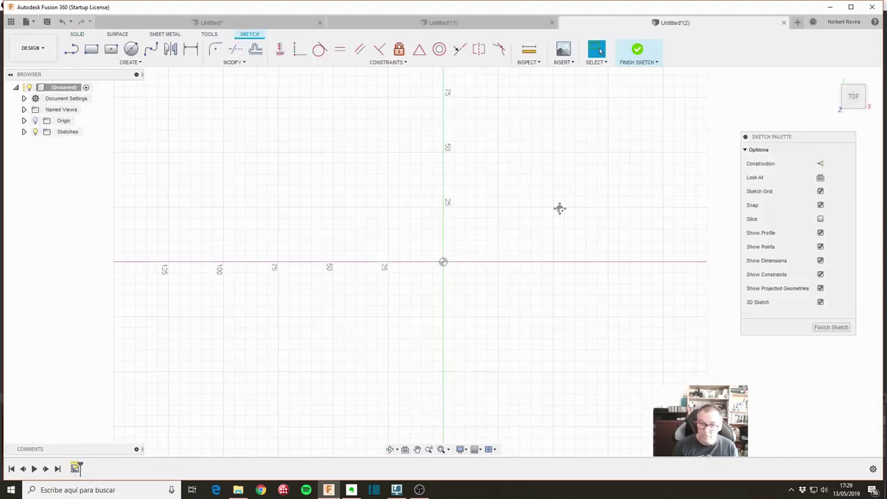
pyautogui.click(151, 49)
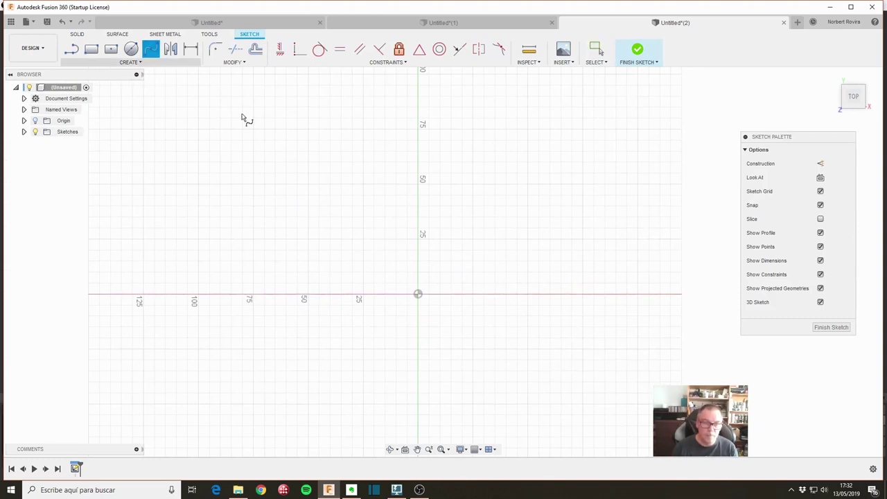
pyautogui.click(418, 293)
pyautogui.click(528, 282)
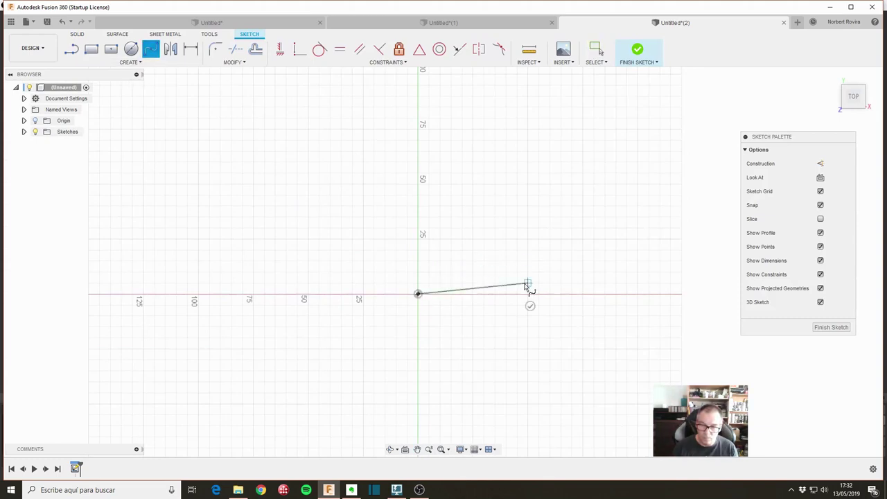
pyautogui.click(600, 338)
pyautogui.doubleClick(682, 250)
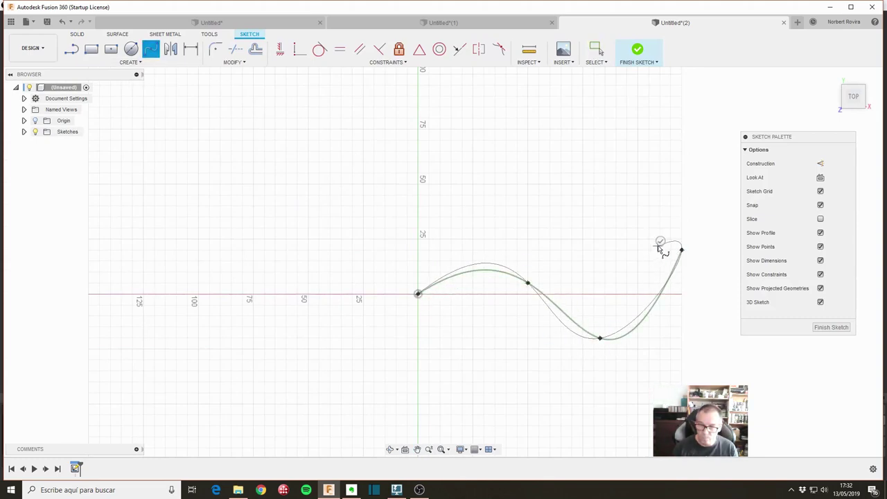
# Offset the spline to create a copy about 11.122 mm above it.
pyautogui.press('s')
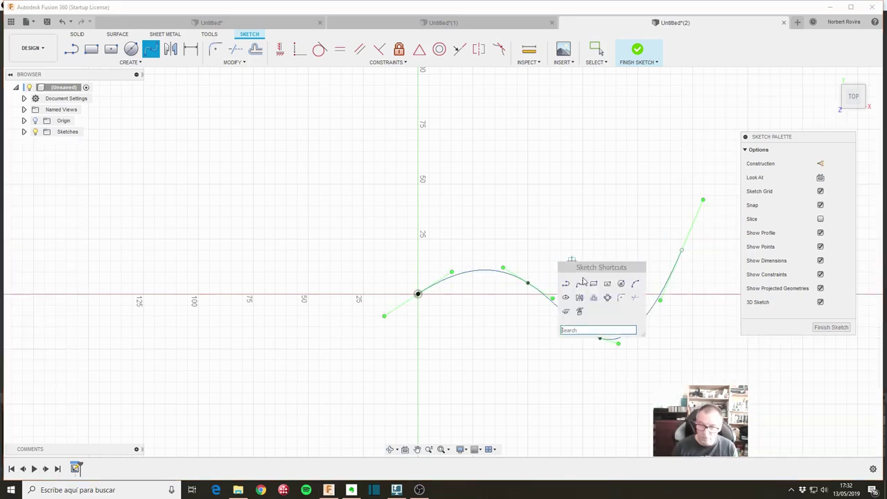
pyautogui.click(590, 297)
pyautogui.click(555, 308)
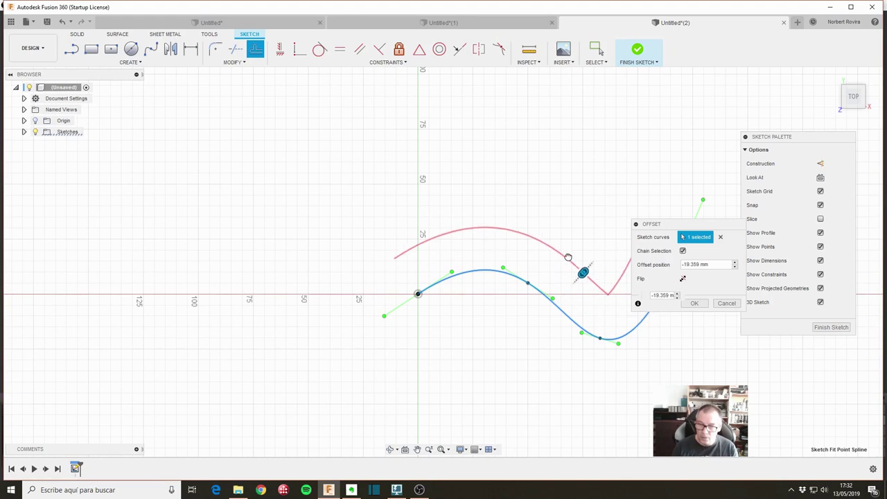
pyautogui.moveTo(566, 276); pyautogui.dragTo(578, 259)
pyautogui.moveTo(471, 253); pyautogui.dragTo(412, 249, button='middle')
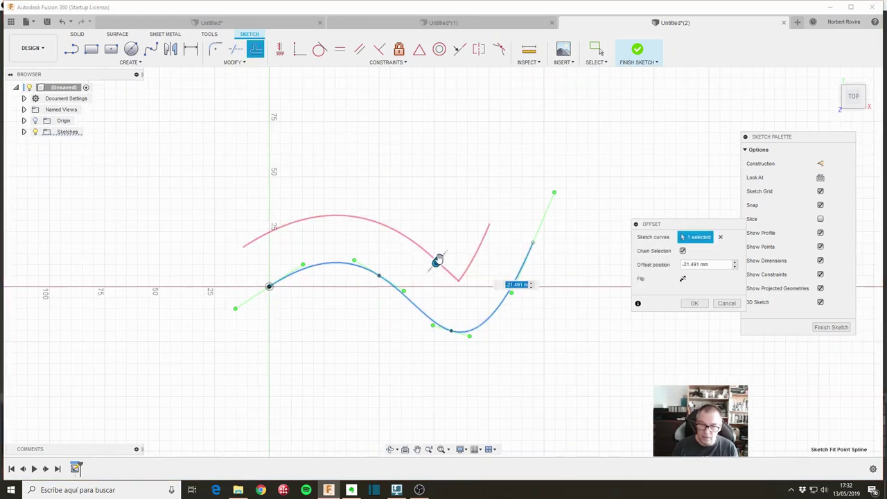
pyautogui.moveTo(437, 259)
pyautogui.mouseDown()
pyautogui.moveTo(449, 248)
pyautogui.moveTo(414, 284)
pyautogui.moveTo(425, 268)
pyautogui.moveTo(421, 278)
pyautogui.mouseUp()
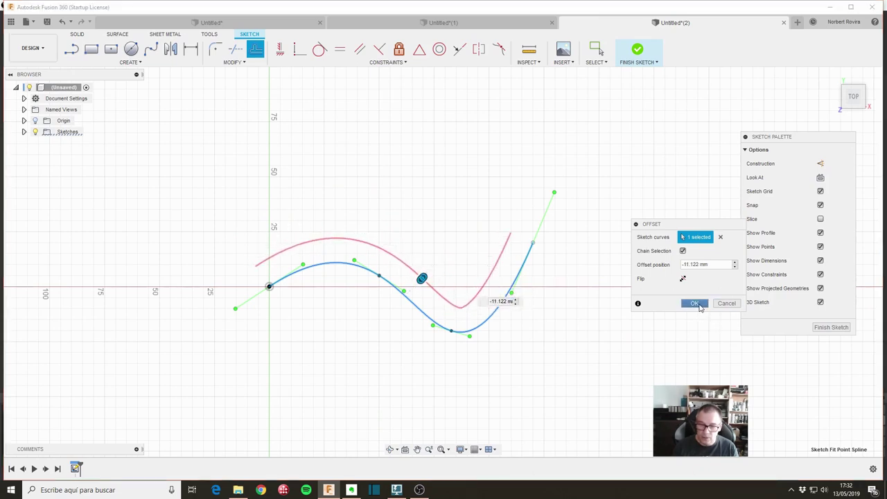
pyautogui.click(694, 303)
# Draw a line joining the spline start to the offset curve and set the offset to 20 mm.
pyautogui.press('s')
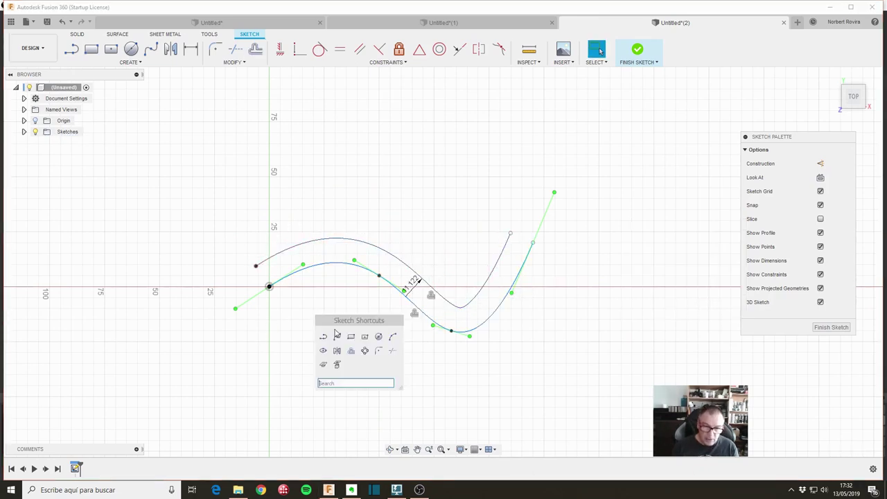
pyautogui.click(326, 340)
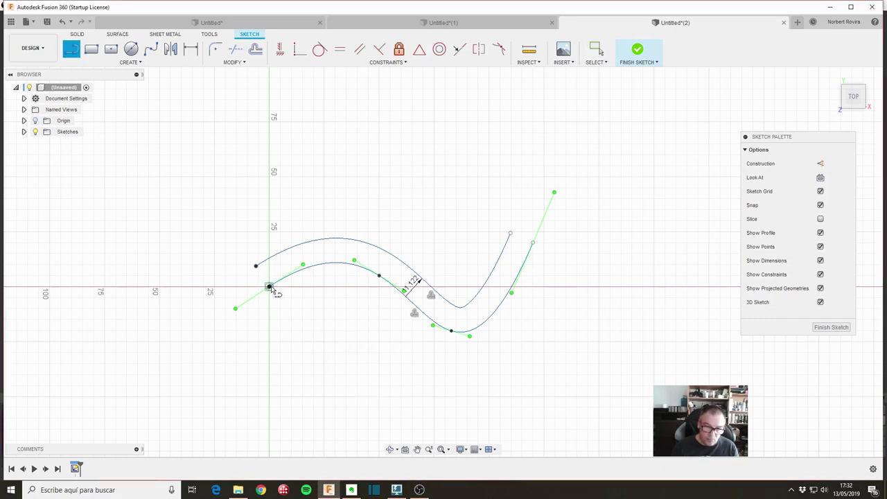
pyautogui.click(269, 286)
pyautogui.doubleClick(256, 266)
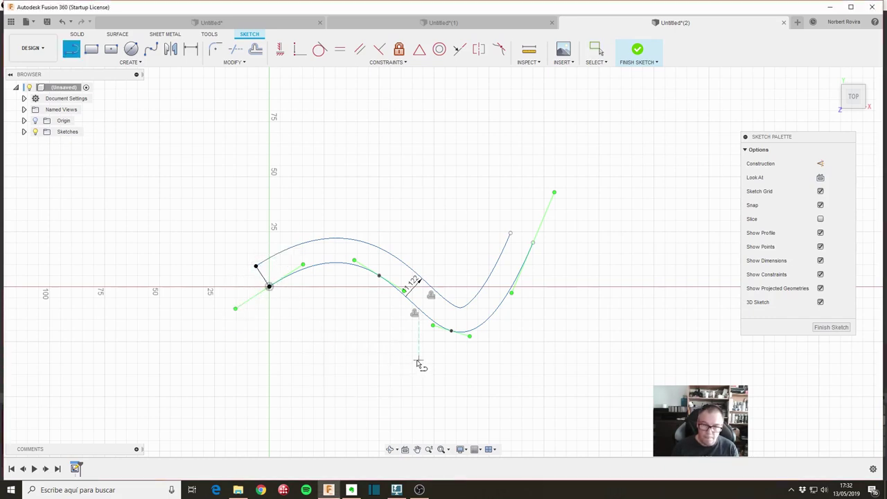
pyautogui.press('Escape')
pyautogui.doubleClick(413, 286)
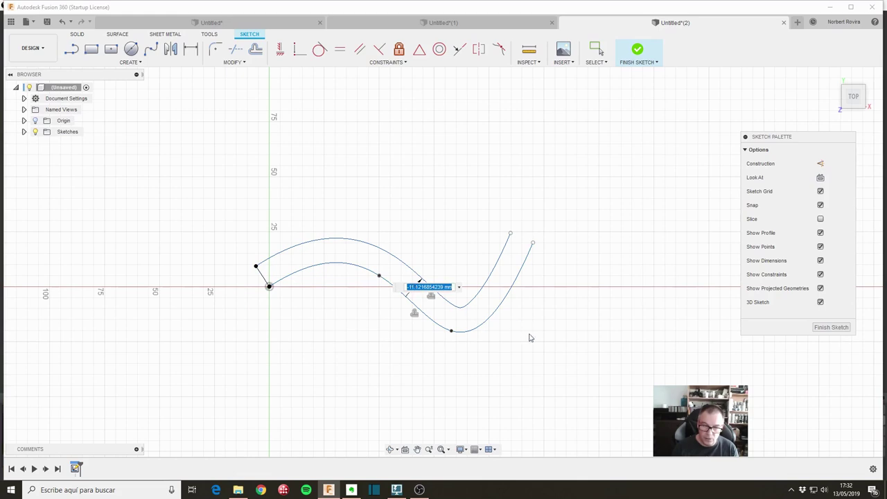
pyautogui.press('BackSpace')
pyautogui.write('20')
pyautogui.press('Return')
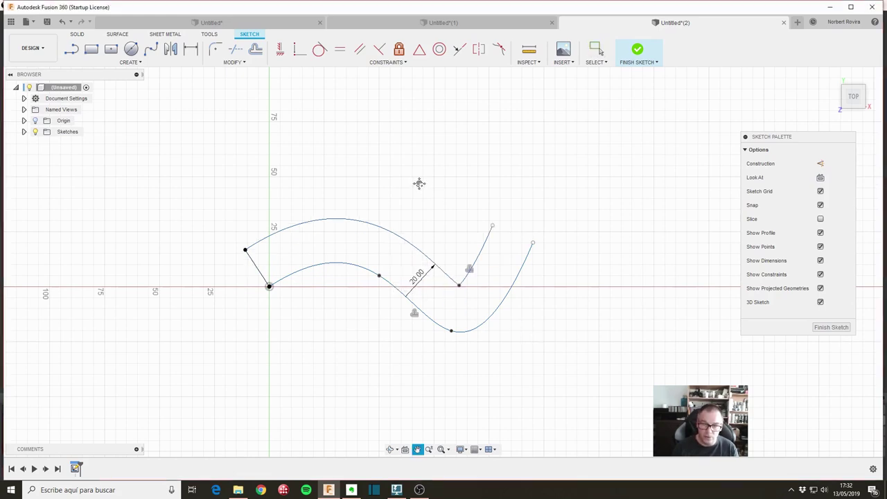
# Draw a vertical line from the origin up to the offset curve and change the offset to 30 mm.
pyautogui.moveTo(418, 182); pyautogui.dragTo(393, 198, button='middle')
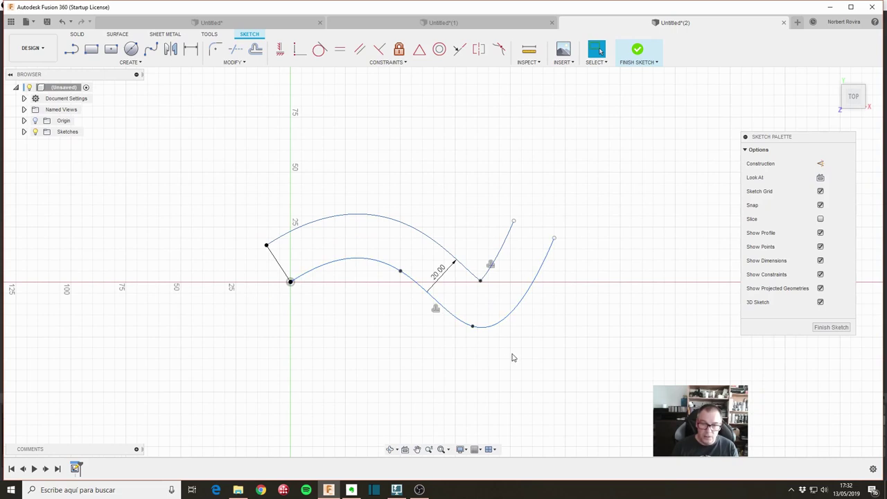
pyautogui.press('s')
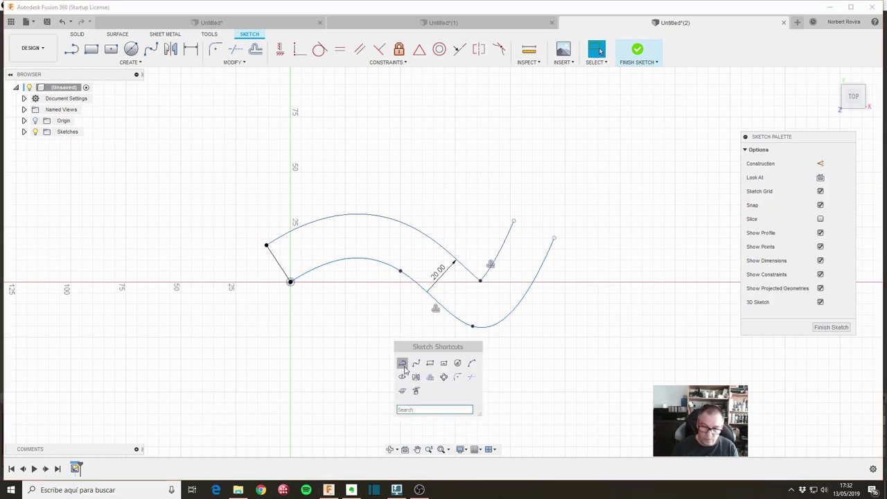
pyautogui.click(403, 364)
pyautogui.click(291, 283)
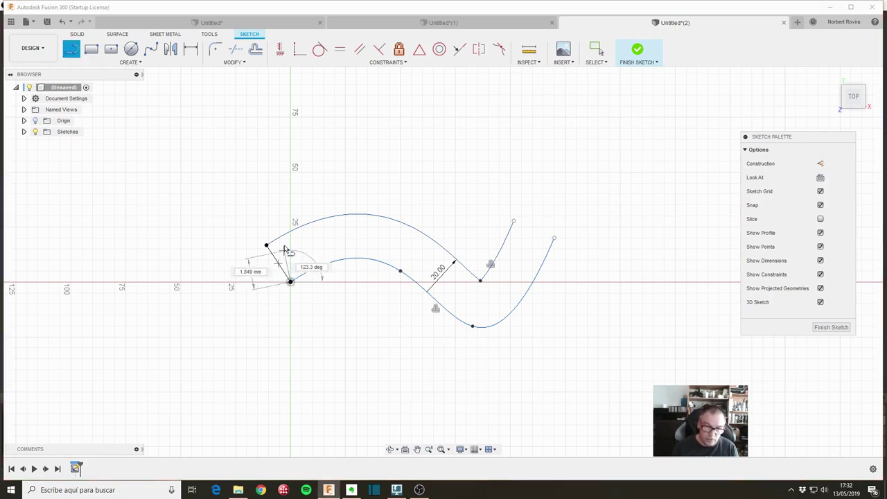
pyautogui.click(290, 231)
pyautogui.press('Escape')
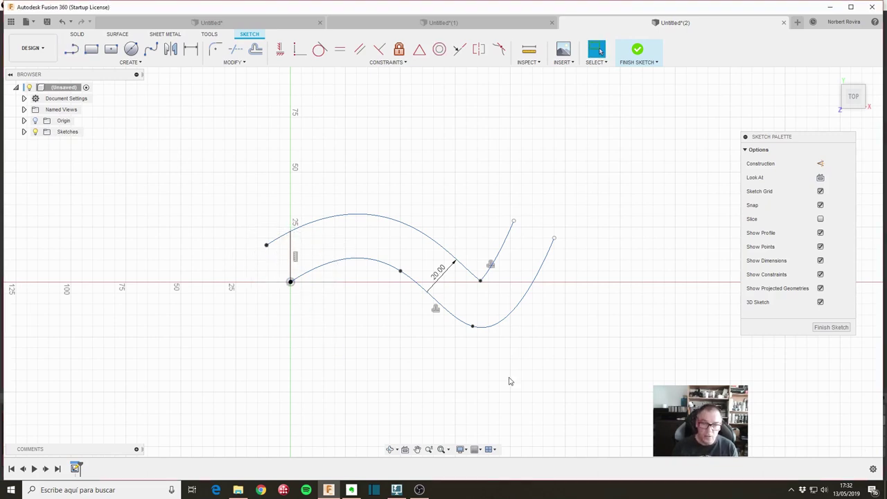
pyautogui.doubleClick(441, 275)
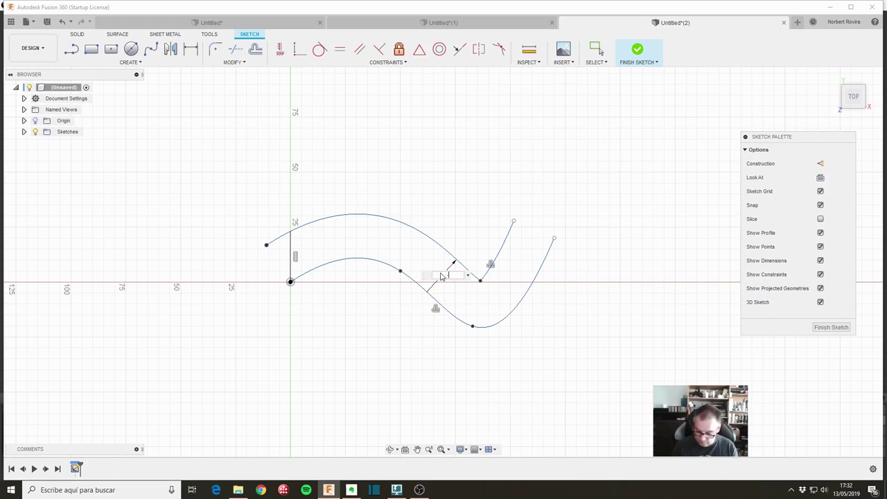
pyautogui.write('30')
pyautogui.press('Return')
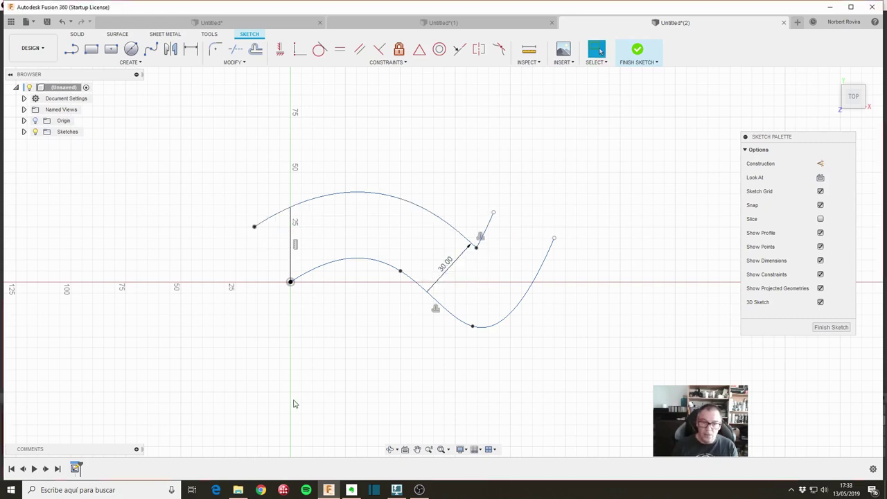
# Trim away the offset curve's stub left of the vertical line.
pyautogui.press('s')
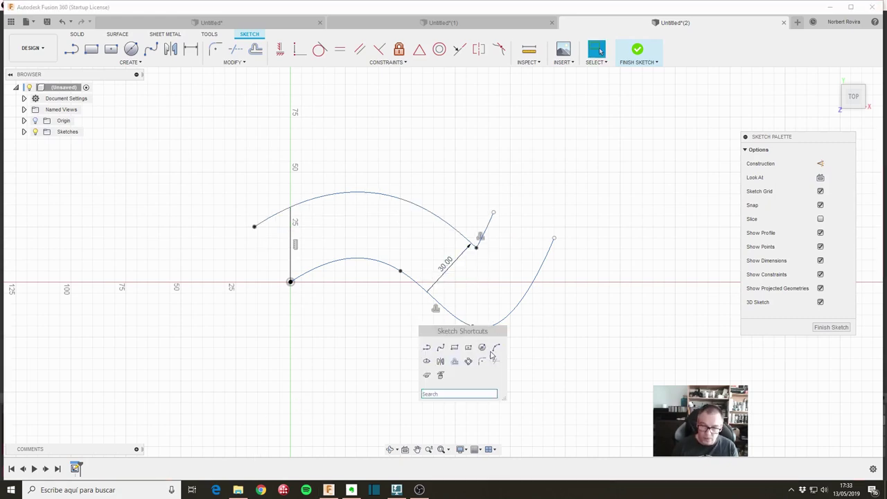
pyautogui.click(494, 348)
pyautogui.click(270, 218)
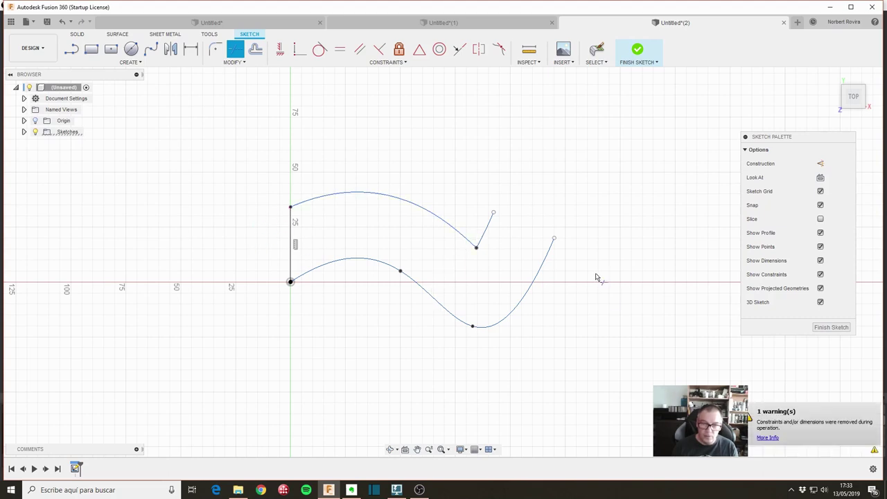
# Select the upper curve and its line, then drag the upper curve higher above the spline.
pyautogui.press('Escape')
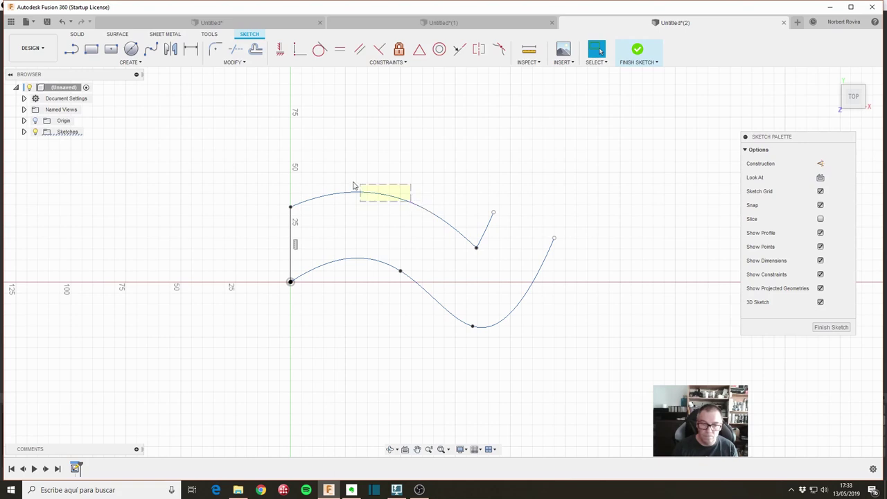
pyautogui.moveTo(416, 216); pyautogui.dragTo(353, 187)
pyautogui.click(236, 177)
pyautogui.moveTo(281, 170); pyautogui.dragTo(516, 265)
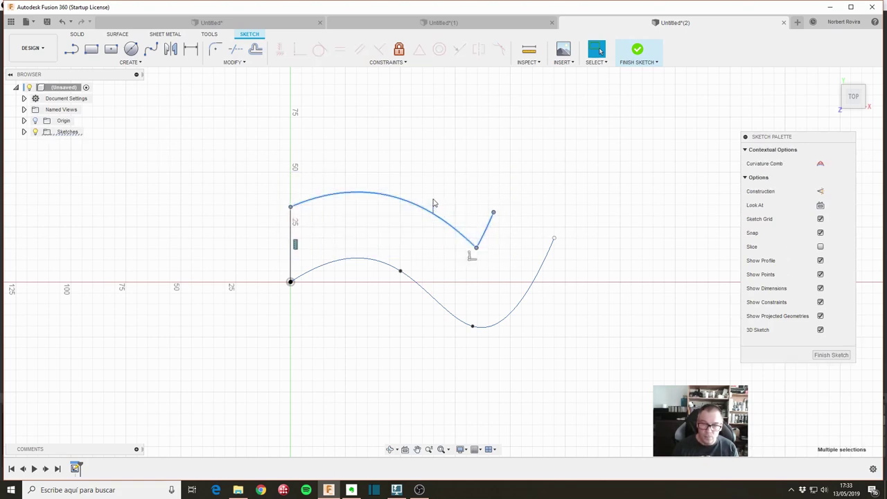
pyautogui.doubleClick(489, 224)
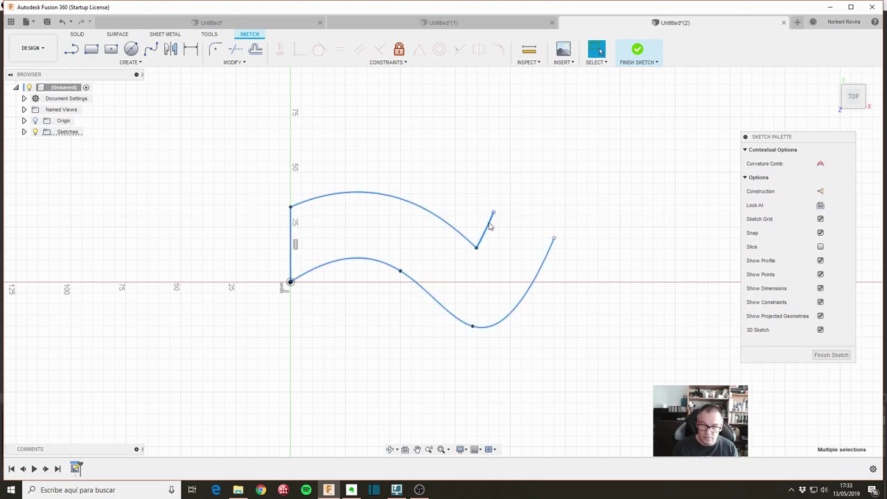
pyautogui.click(489, 224)
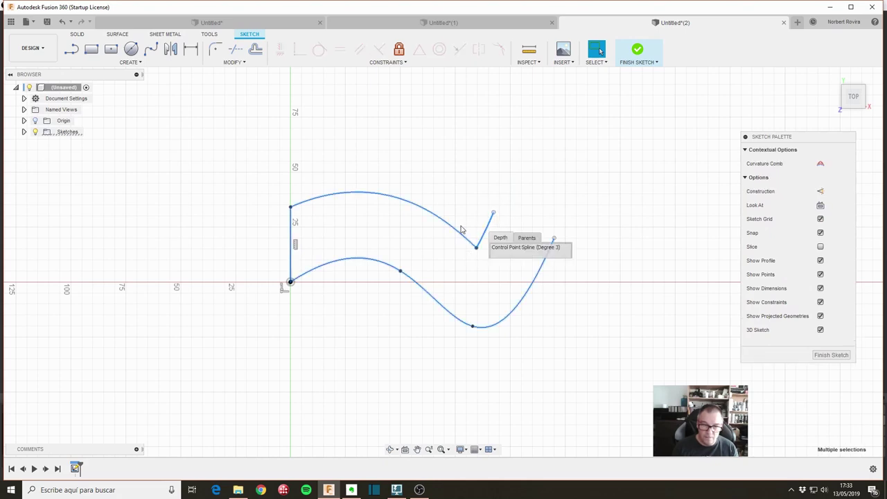
pyautogui.click(510, 205)
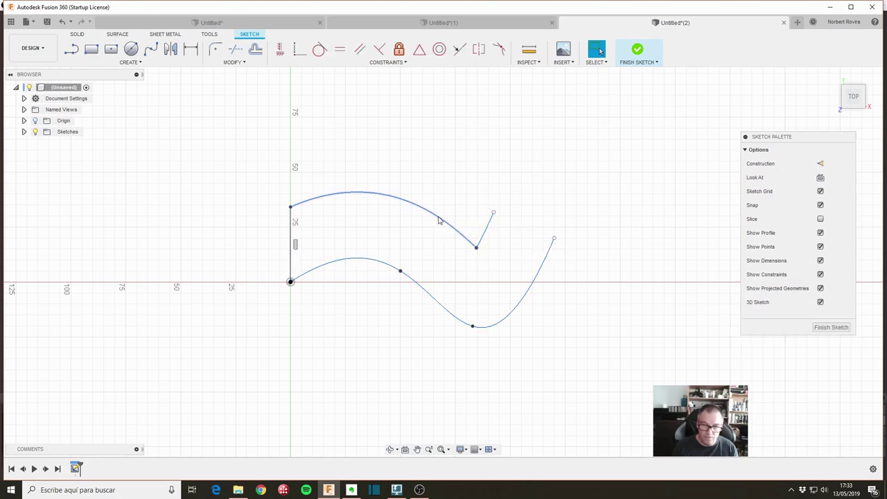
pyautogui.moveTo(436, 222)
pyautogui.mouseDown()
pyautogui.moveTo(455, 273)
pyautogui.moveTo(453, 158)
pyautogui.moveTo(509, 236)
pyautogui.moveTo(479, 164)
pyautogui.moveTo(486, 279)
pyautogui.moveTo(485, 186)
pyautogui.moveTo(501, 228)
pyautogui.moveTo(497, 257)
pyautogui.mouseUp()
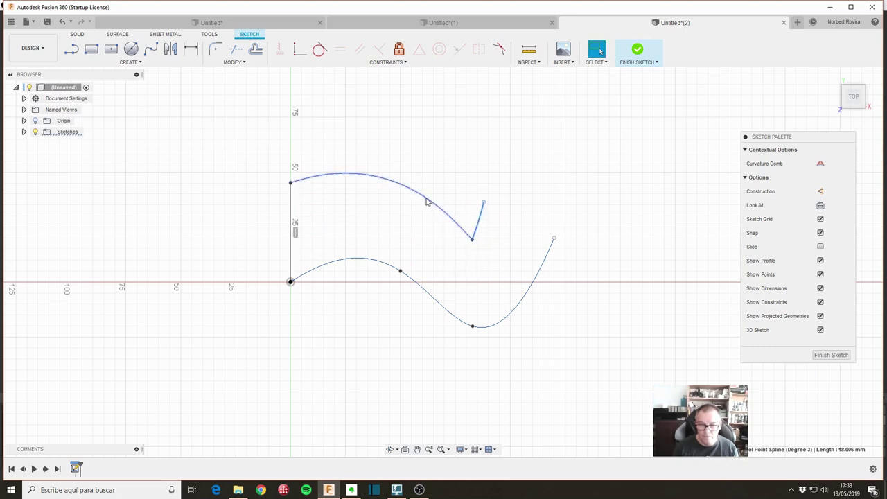
# Drag the upper curve back down close to the spline, shortening the vertical joining line.
pyautogui.moveTo(432, 204); pyautogui.dragTo(443, 255)
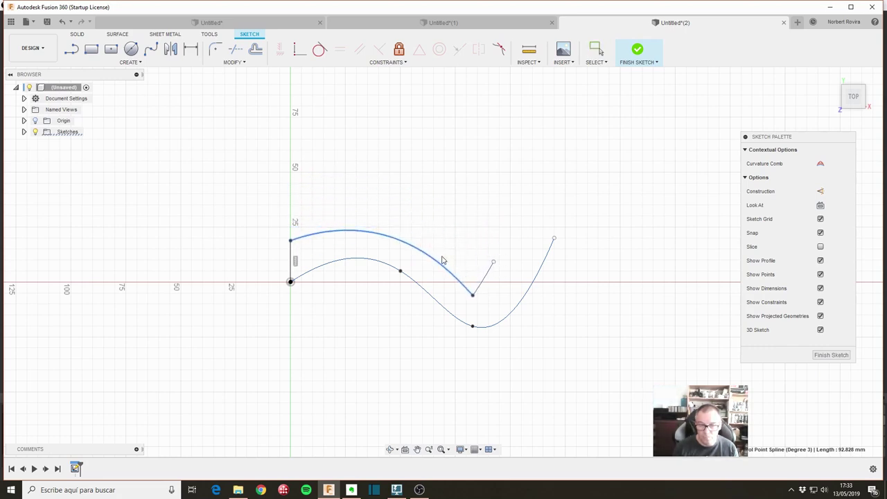